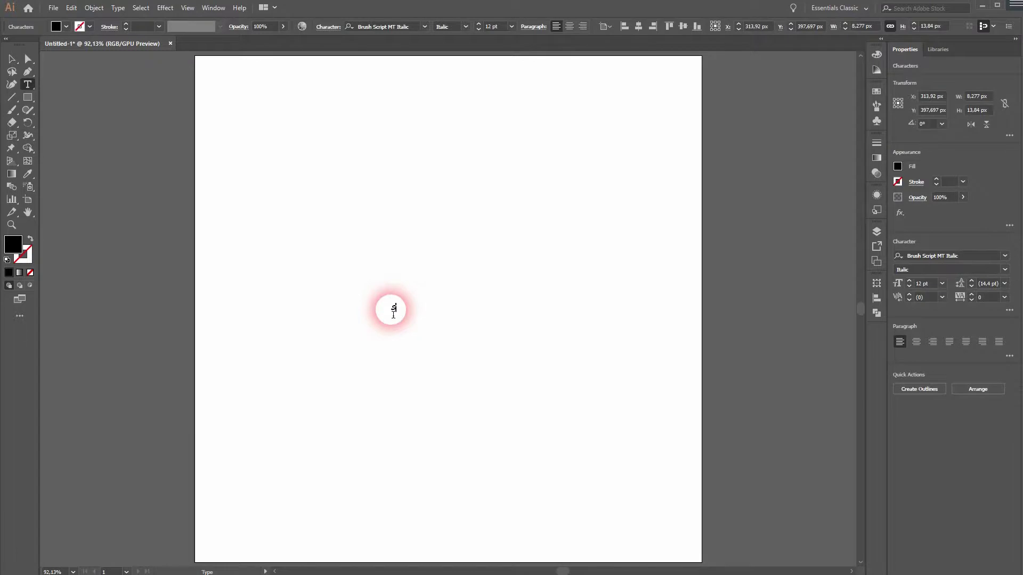
Scale the word "Shadow" up to about 738 px wide and centre it horizontally and vertically on the artboard.
{"action": "left_click", "coordinate": [16, 36]}
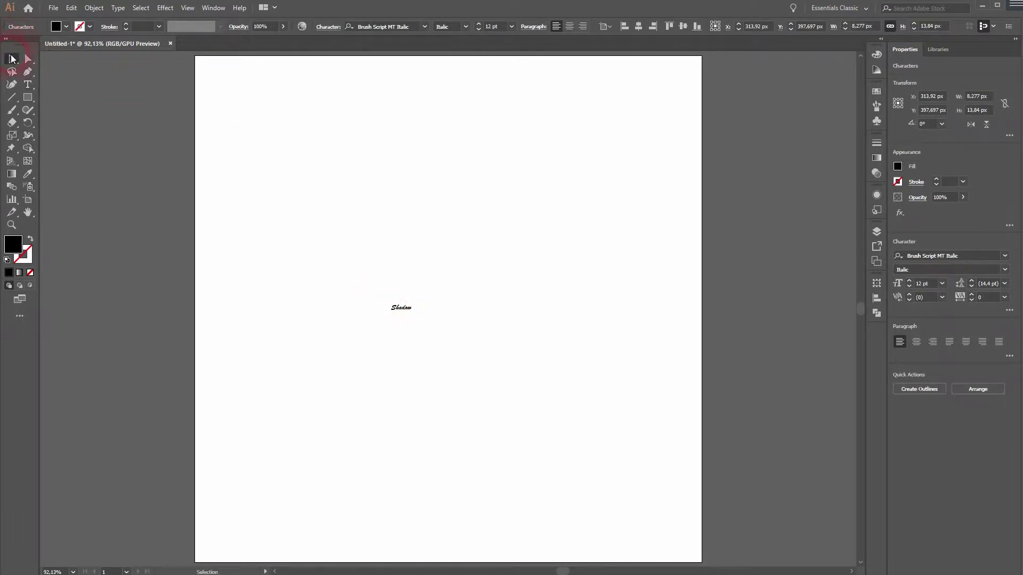
{"action": "left_click_drag", "start_coordinate": [410, 302], "coordinate": [634, 205]}
{"action": "left_click_drag", "start_coordinate": [385, 330], "coordinate": [432, 285]}
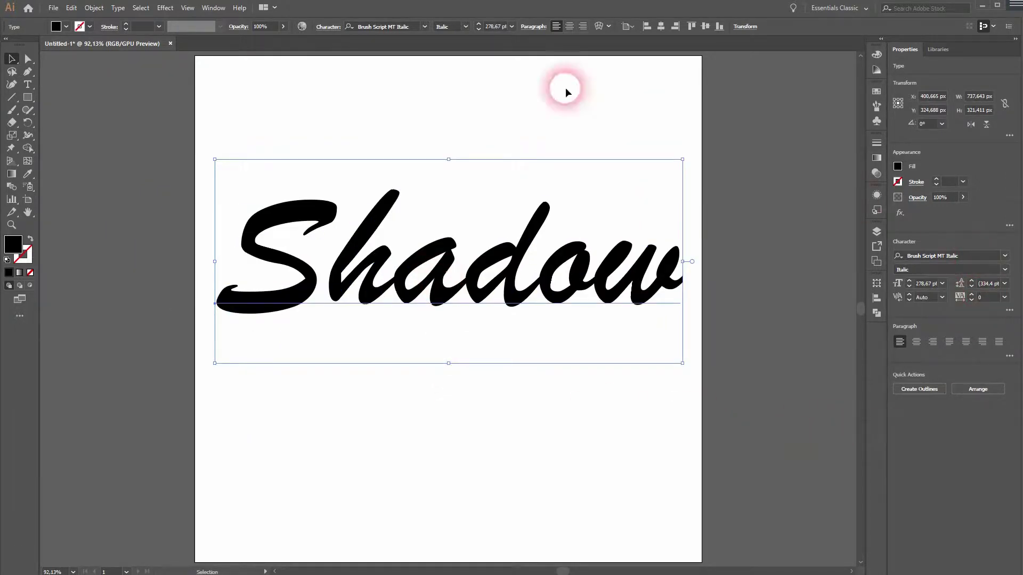
{"action": "left_click", "coordinate": [660, 27]}
{"action": "left_click", "coordinate": [706, 26]}
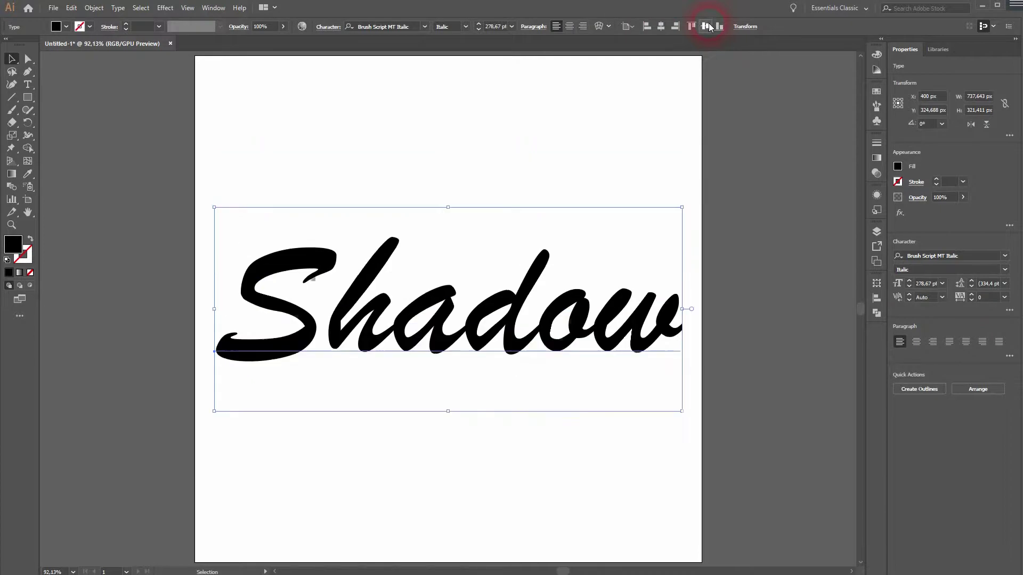
Convert the "Shadow" text to outlines.
{"action": "left_click", "coordinate": [959, 271]}
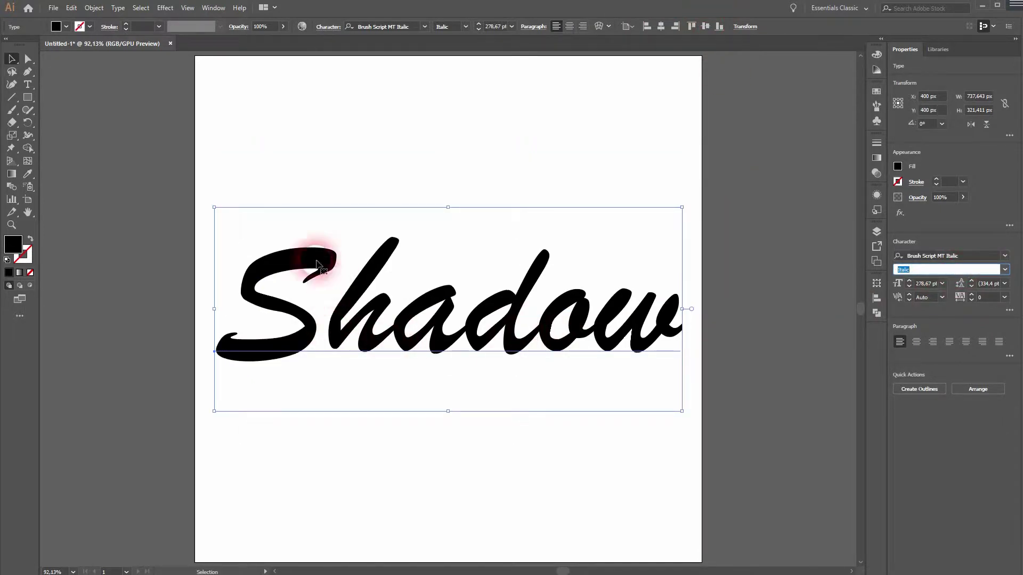
{"action": "right_click", "coordinate": [337, 332]}
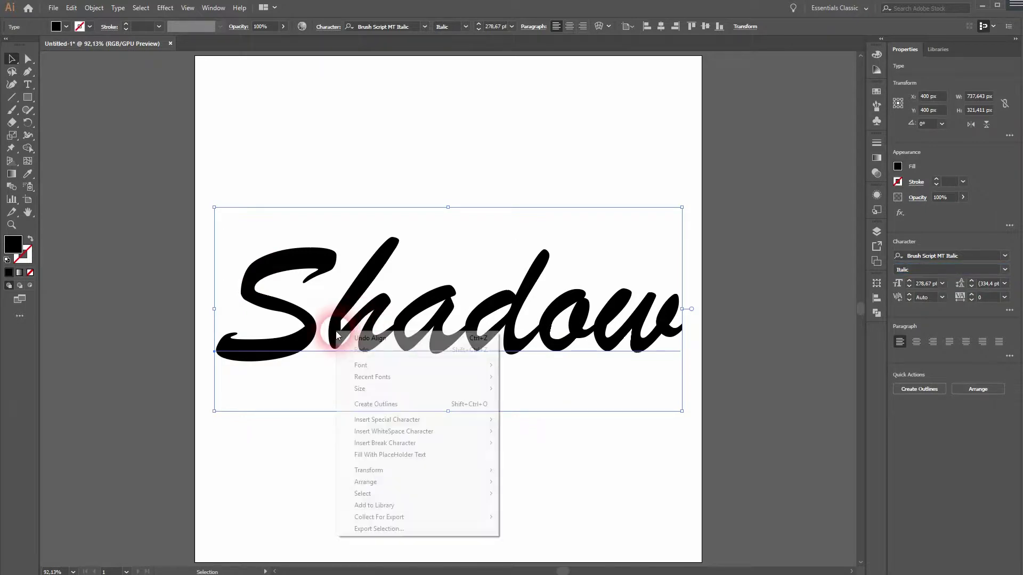
{"action": "left_click", "coordinate": [419, 409]}
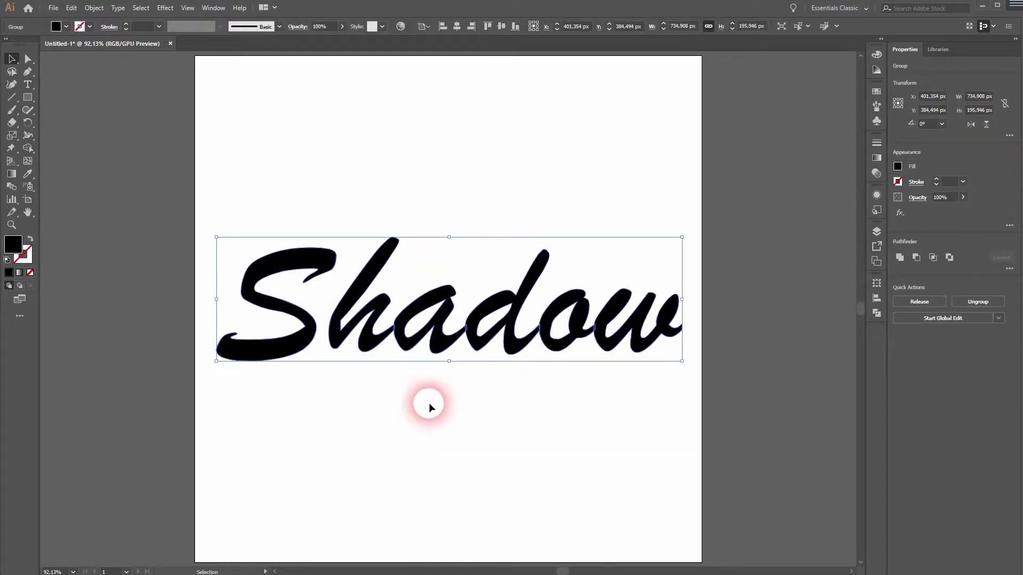
Give the outlined word a red stroke with a weight of 5 pt.
{"action": "left_click", "coordinate": [89, 27]}
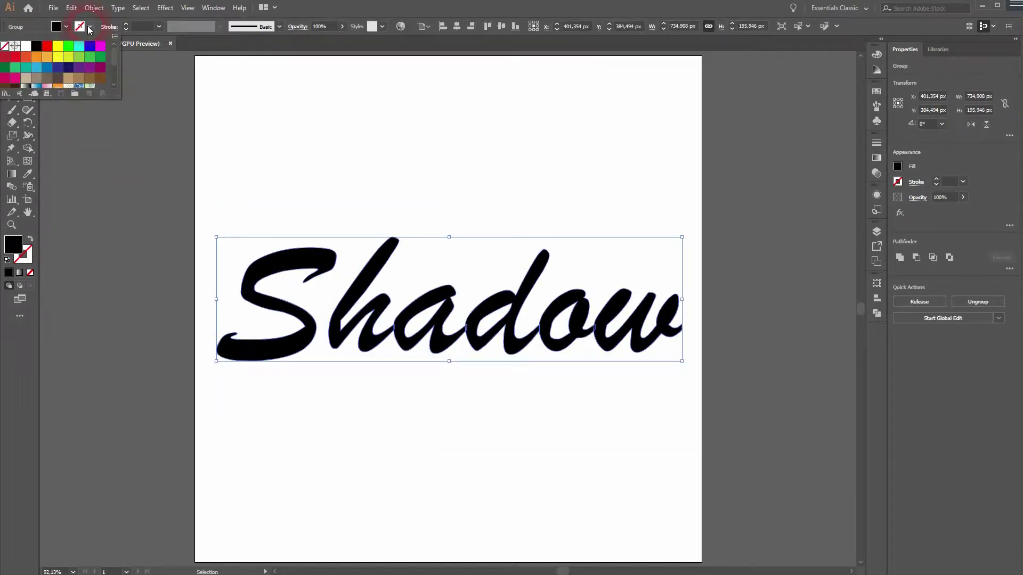
{"action": "left_click", "coordinate": [51, 47]}
{"action": "left_click", "coordinate": [126, 25]}
{"action": "left_click", "coordinate": [125, 24]}
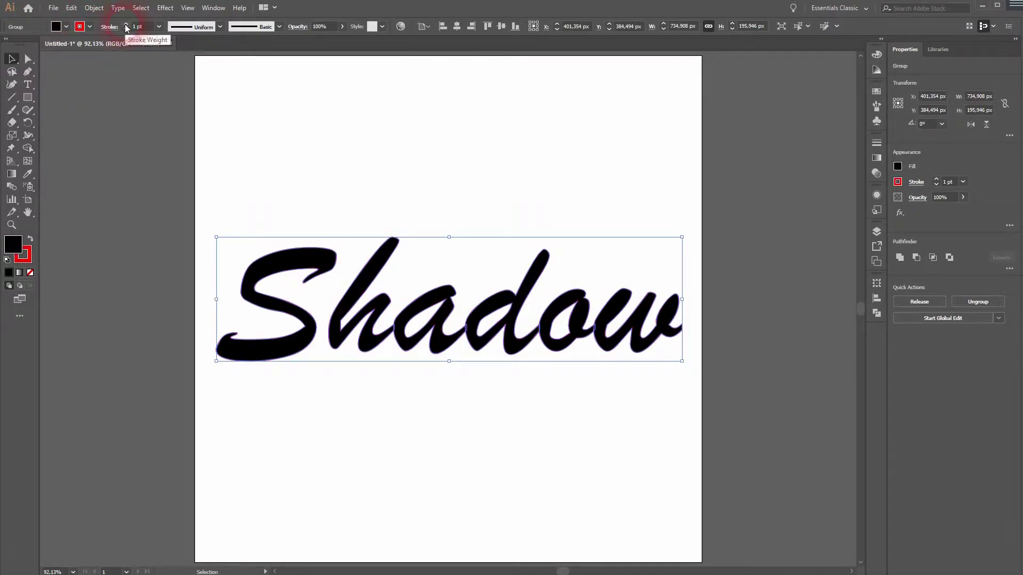
{"action": "left_click", "coordinate": [125, 24]}
{"action": "left_click", "coordinate": [126, 25]}
{"action": "left_click", "coordinate": [126, 25]}
{"action": "left_click", "coordinate": [126, 29]}
Align the red stroke to the outside of the letter shapes.
{"action": "left_click", "coordinate": [213, 8]}
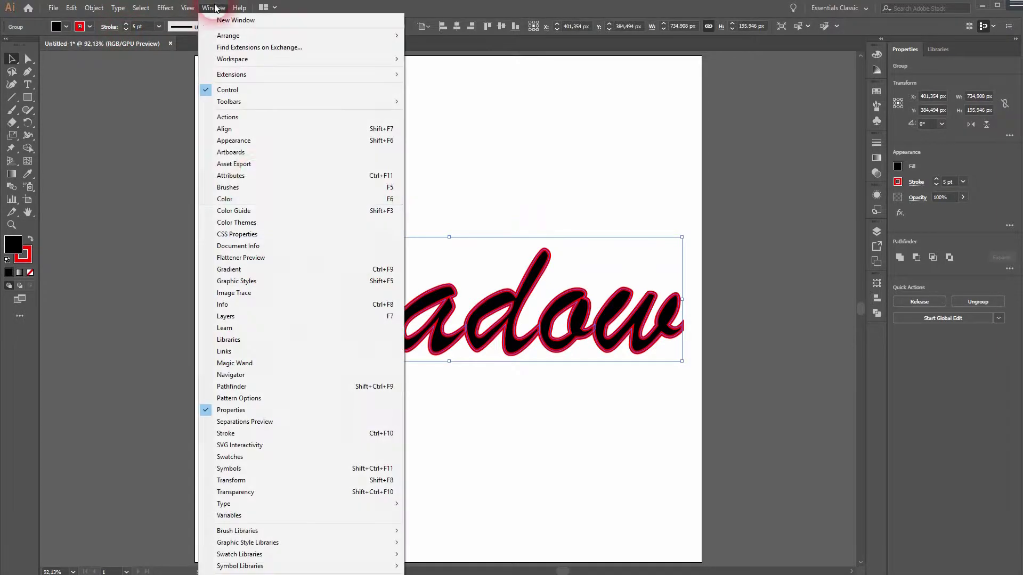
{"action": "left_click", "coordinate": [329, 433]}
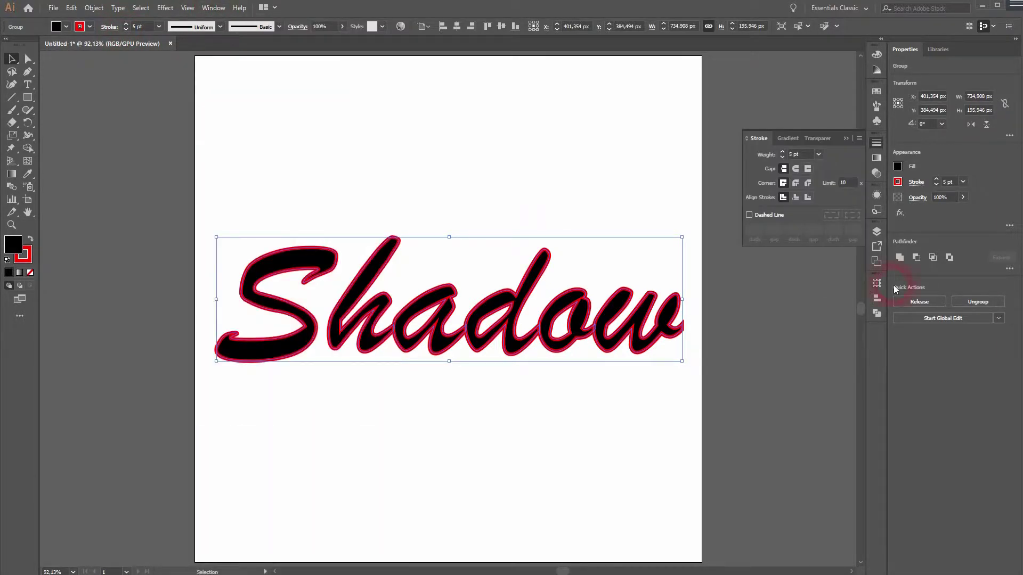
{"action": "left_click", "coordinate": [808, 197]}
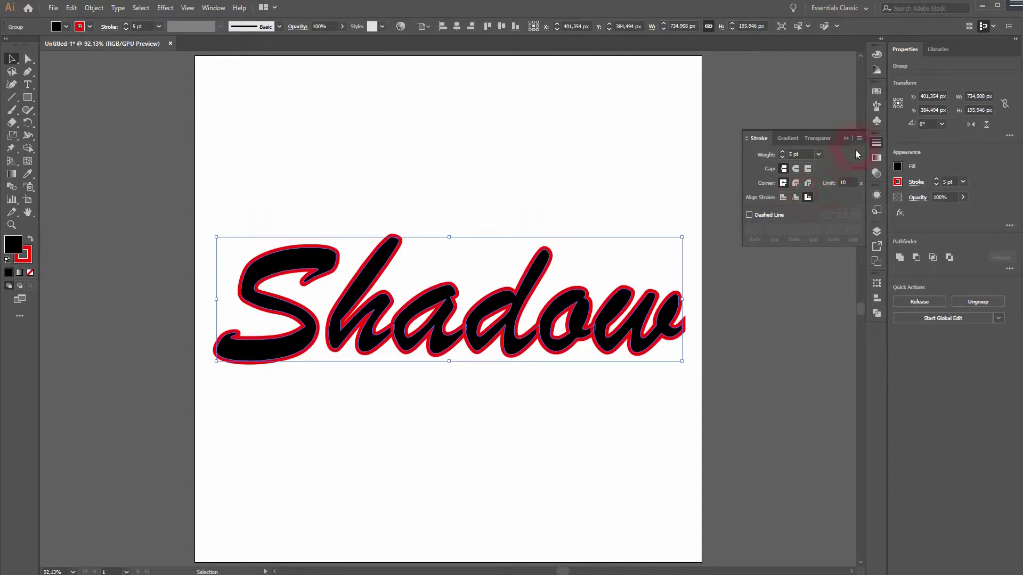
{"action": "left_click", "coordinate": [845, 138]}
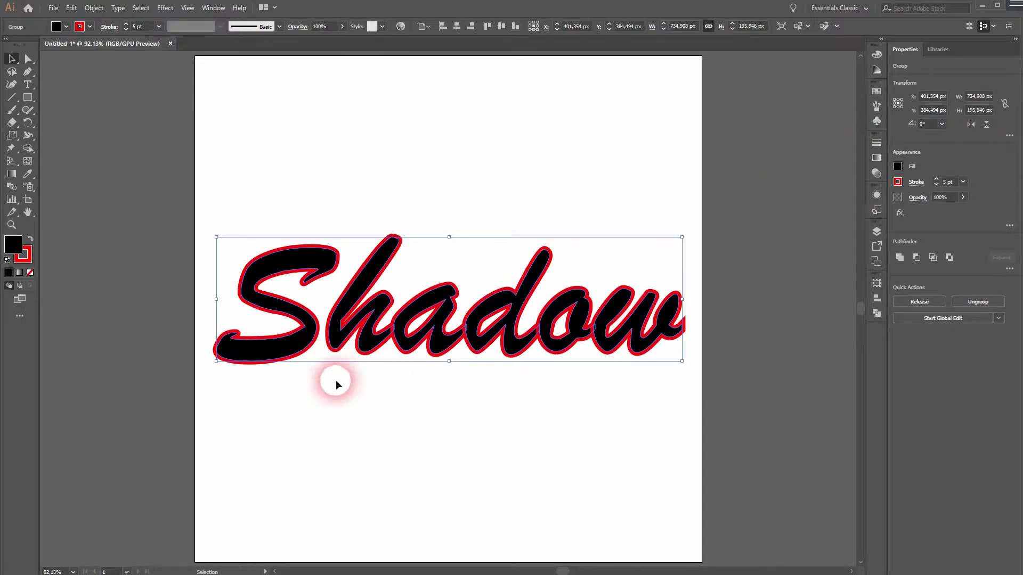
Change the outlined word's stroke colour to white.
{"action": "left_click", "coordinate": [90, 26]}
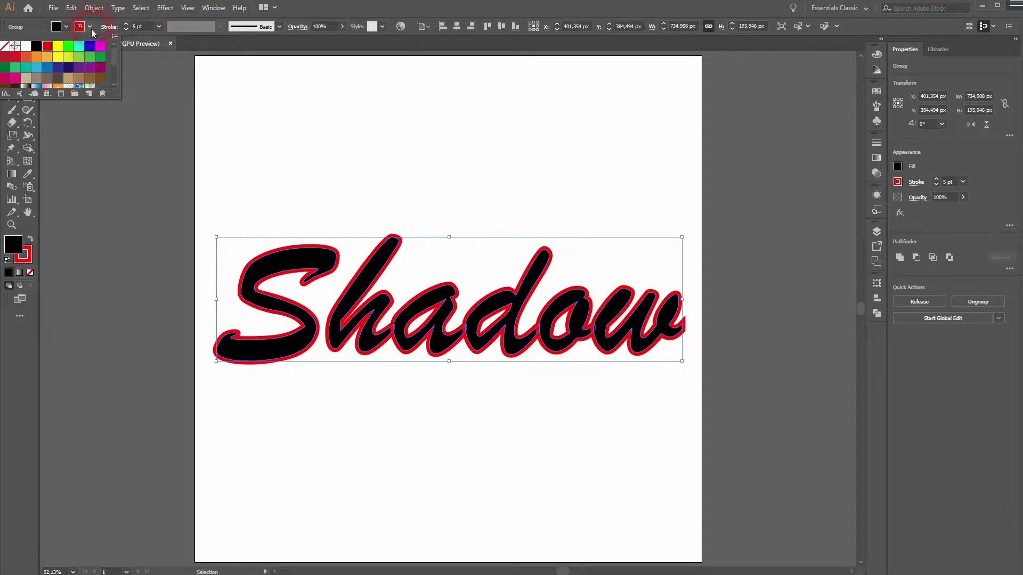
{"action": "left_click", "coordinate": [26, 46]}
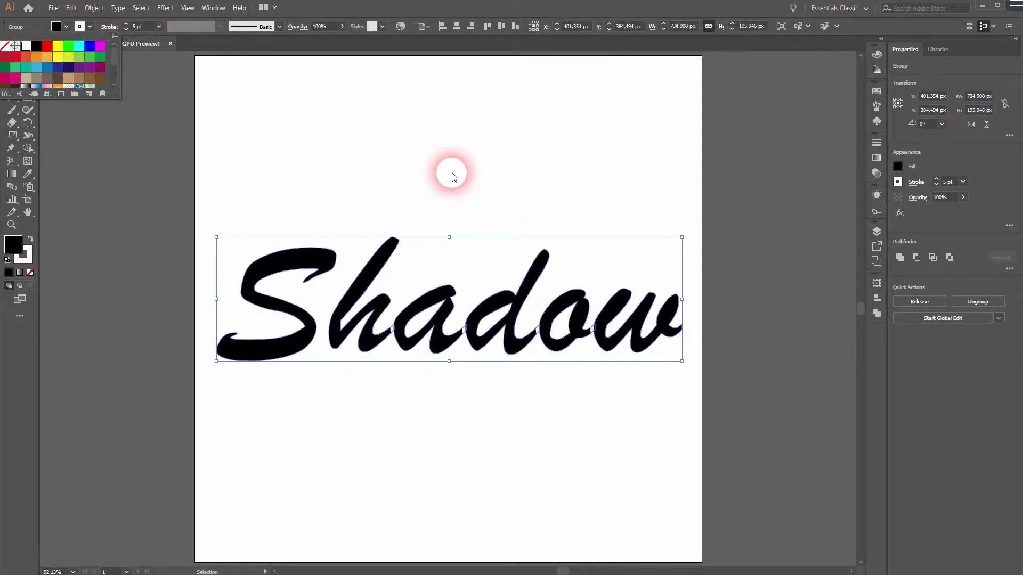
{"action": "left_click", "coordinate": [347, 305]}
Duplicate the white-stroked word in place, directly on top of the original.
{"action": "left_click", "coordinate": [485, 304]}
{"action": "key", "text": "ctrl+c"}
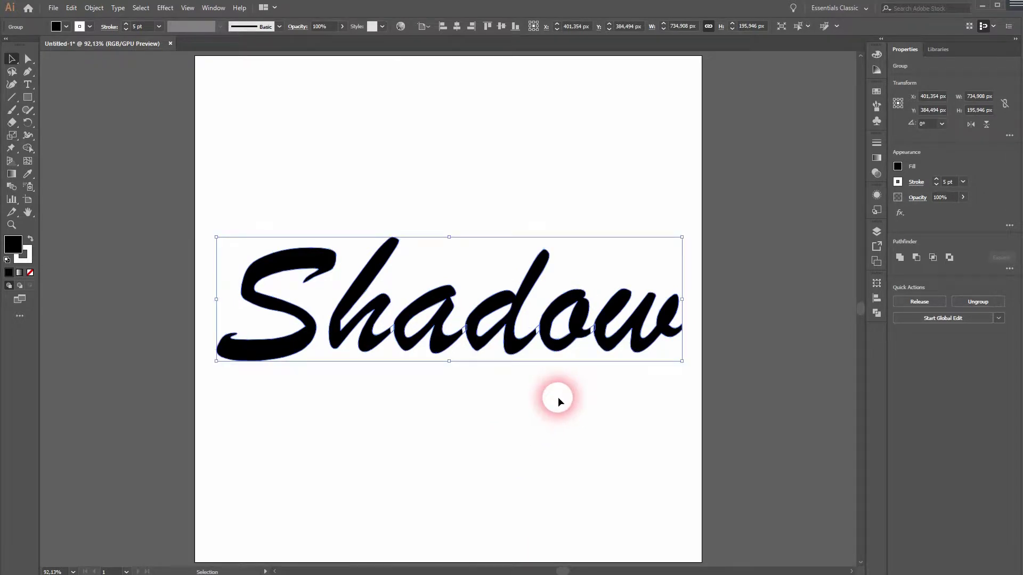
{"action": "left_click_drag", "start_coordinate": [379, 339], "coordinate": [343, 488]}
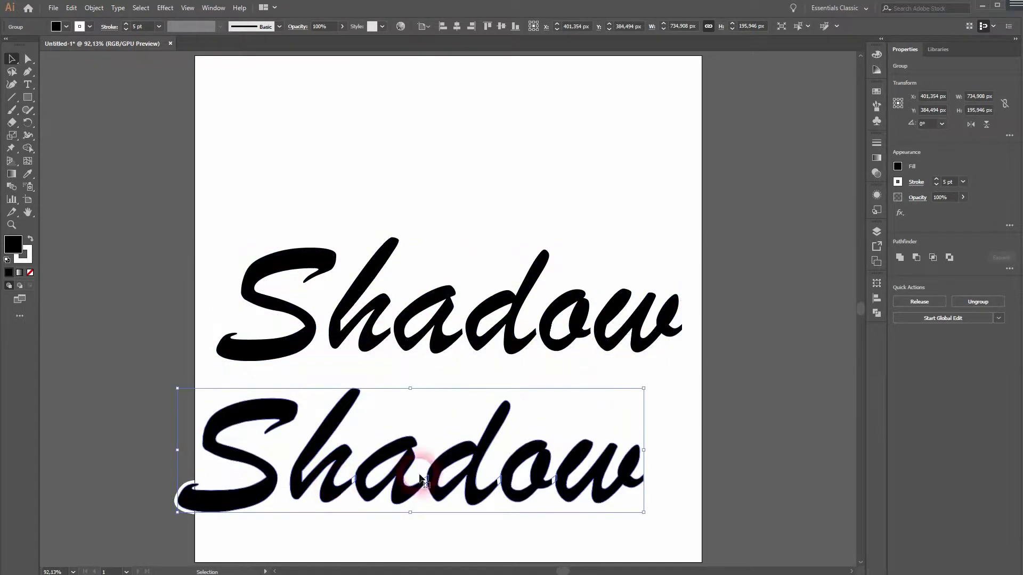
{"action": "key", "text": "ctrl+z"}
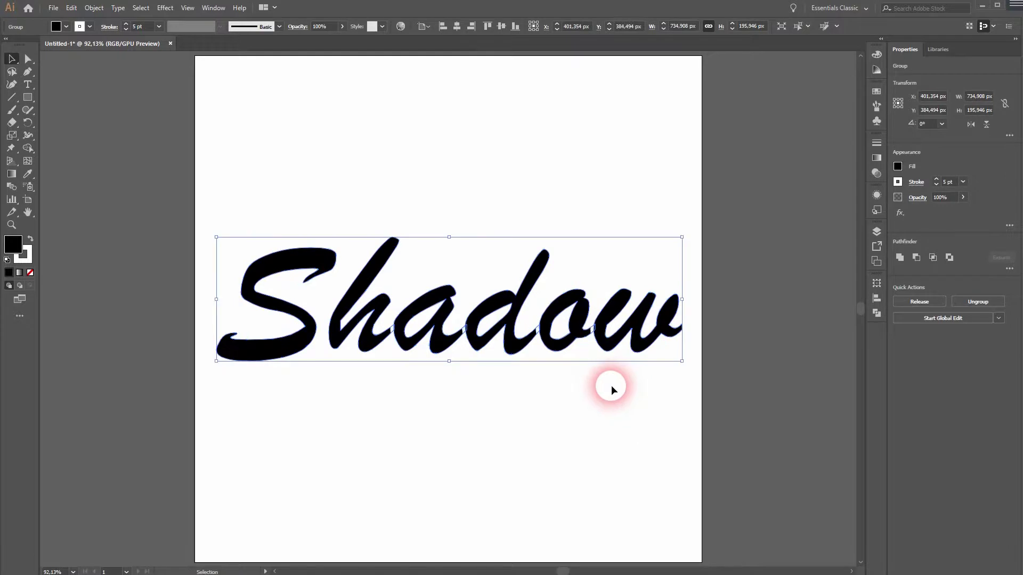
Give the front copy a grey stroke (R=153 G=153 B=153) and send it to the back.
{"action": "left_click", "coordinate": [90, 27]}
{"action": "scroll", "coordinate": [82, 75], "scroll_direction": "down", "scroll_amount": 3}
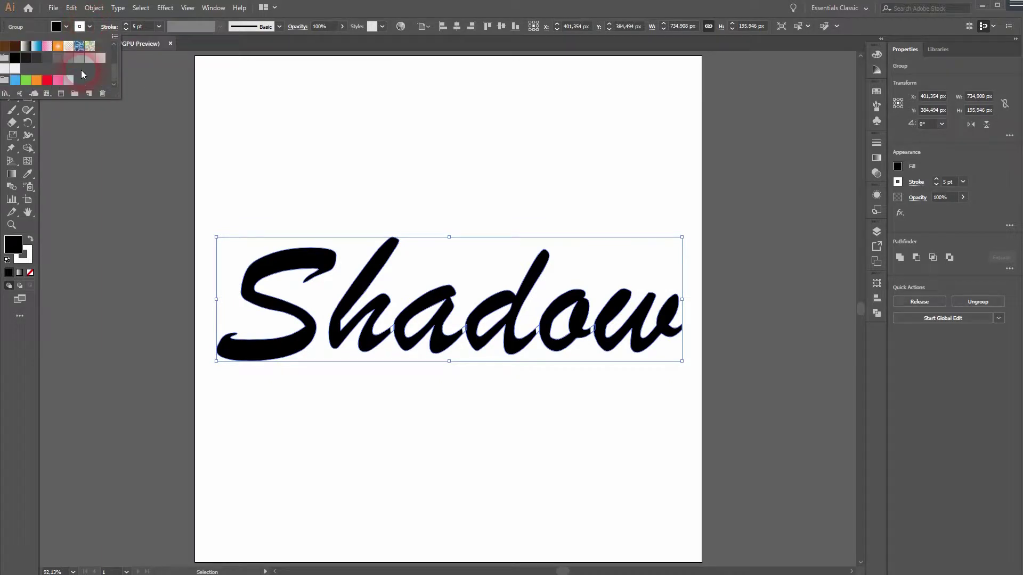
{"action": "left_click", "coordinate": [80, 59]}
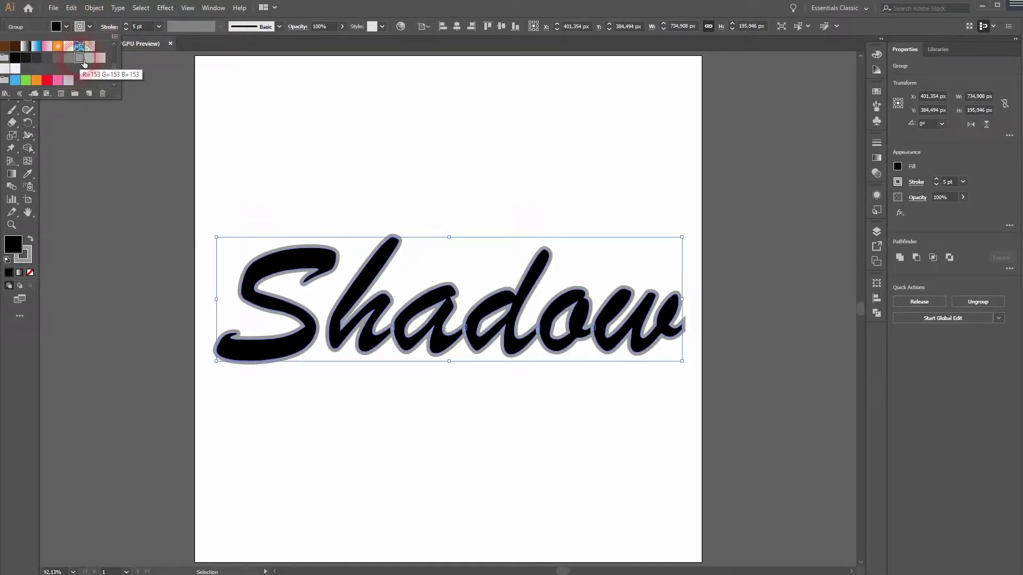
{"action": "right_click", "coordinate": [347, 301]}
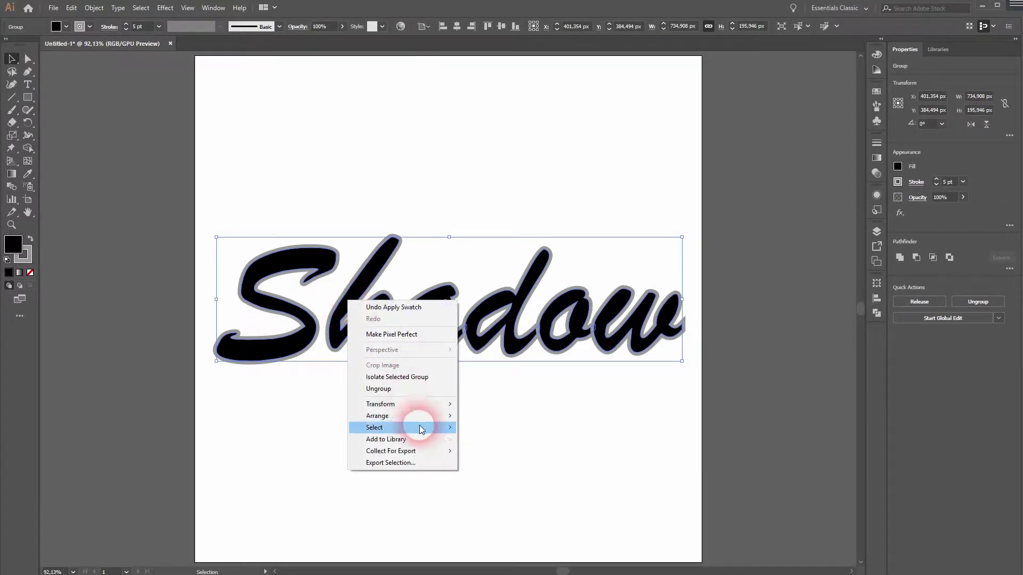
{"action": "mouse_move", "coordinate": [420, 417]}
{"action": "left_click", "coordinate": [542, 449]}
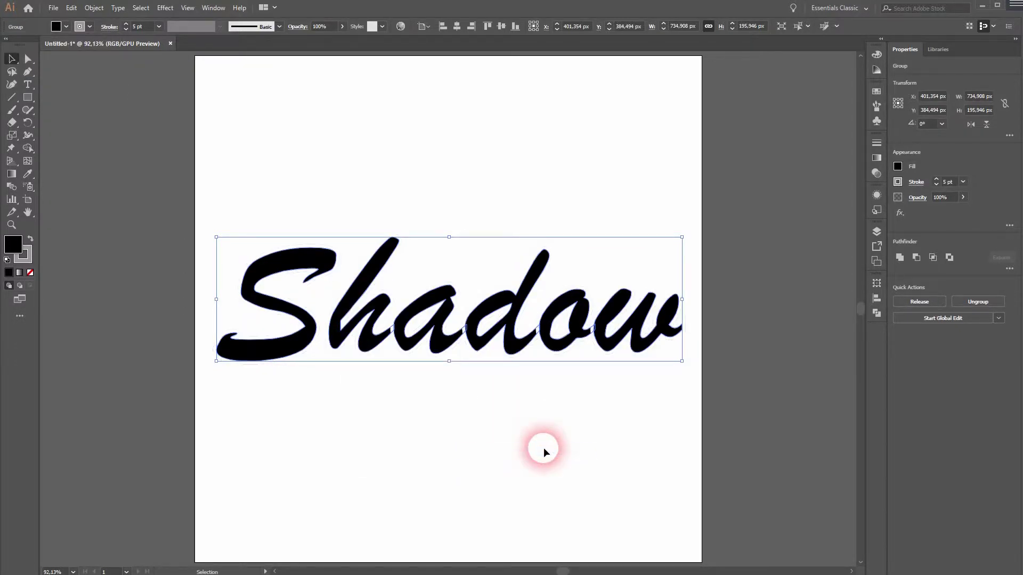
Nudge the grey-stroked copy 5 px to the right and 2 px up as an offset shadow, then deselect it.
{"action": "key", "text": "Right"}
{"action": "key", "text": "Right"}
{"action": "key", "text": "Right"}
{"action": "key", "text": "Right"}
{"action": "key", "text": "Right"}
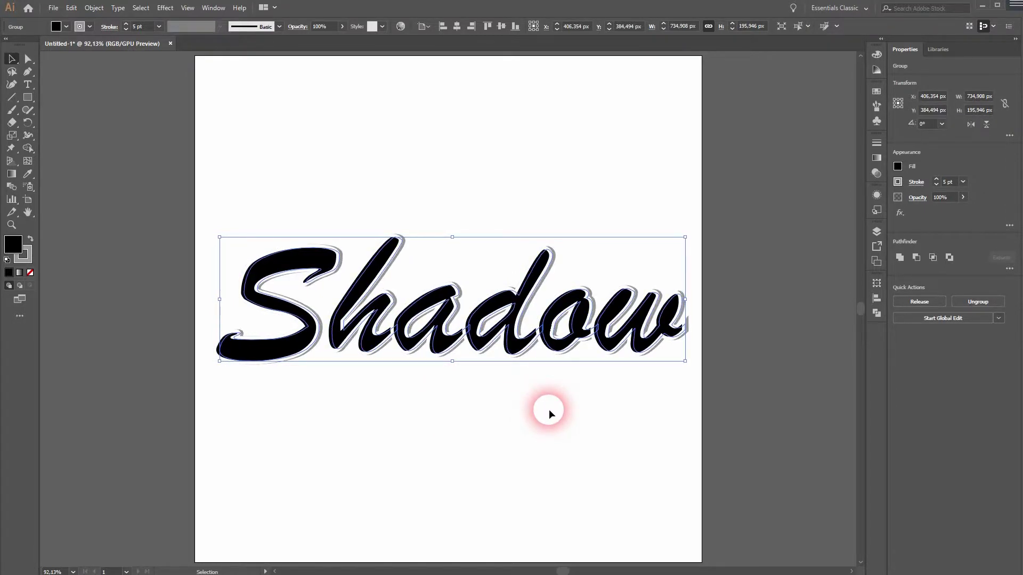
{"action": "key", "text": "Up"}
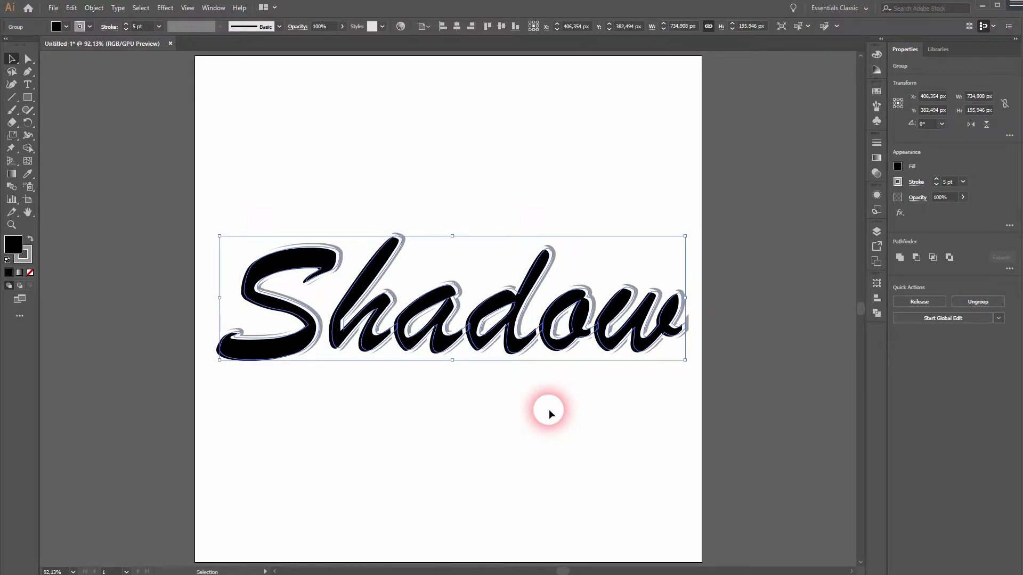
{"action": "left_click", "coordinate": [566, 424]}
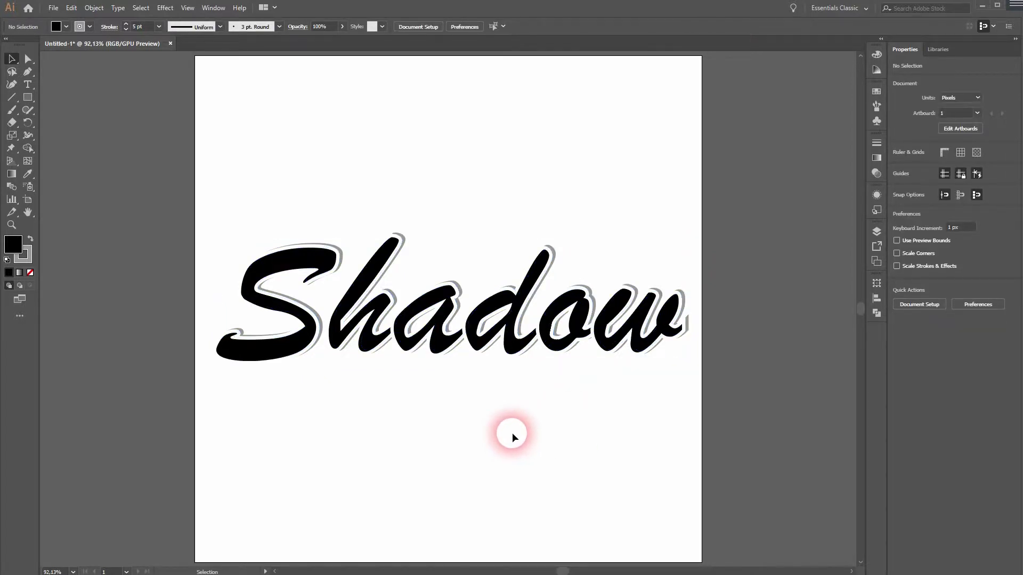
Duplicate the whole shadowed word into the empty area below the original.
{"action": "left_click_drag", "start_coordinate": [196, 402], "coordinate": [597, 509]}
{"action": "left_click", "coordinate": [601, 341]}
{"action": "left_click", "coordinate": [740, 360]}
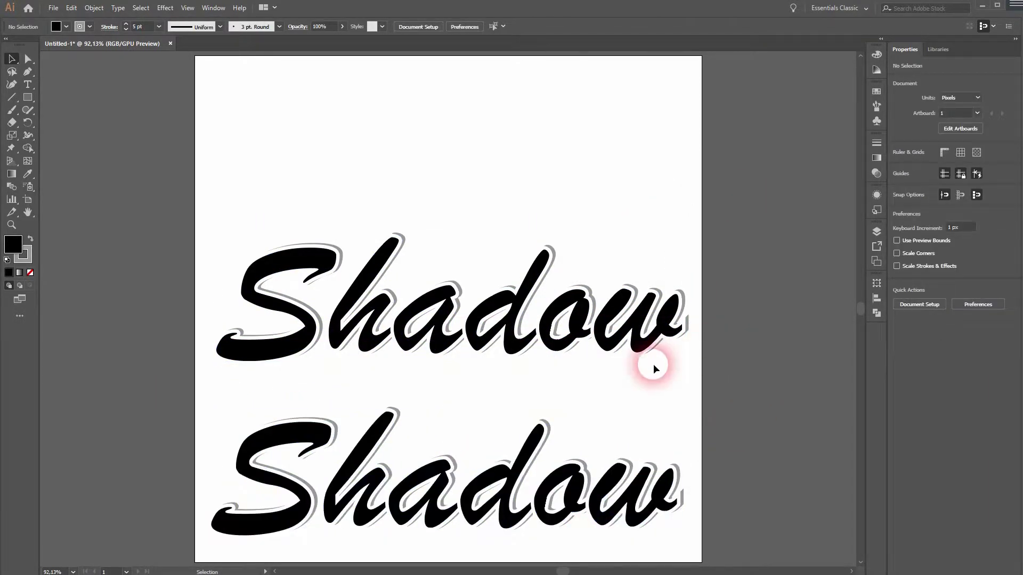
Draw a rectangle of about 789 × 259 px over the upper word and send it to the back.
{"action": "left_click", "coordinate": [30, 92]}
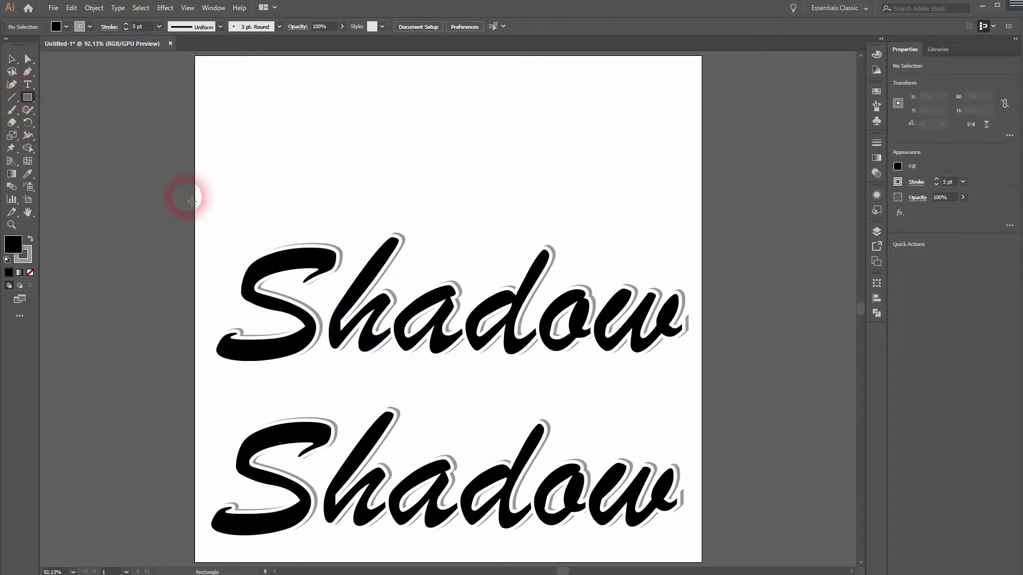
{"action": "left_click_drag", "start_coordinate": [207, 225], "coordinate": [702, 389]}
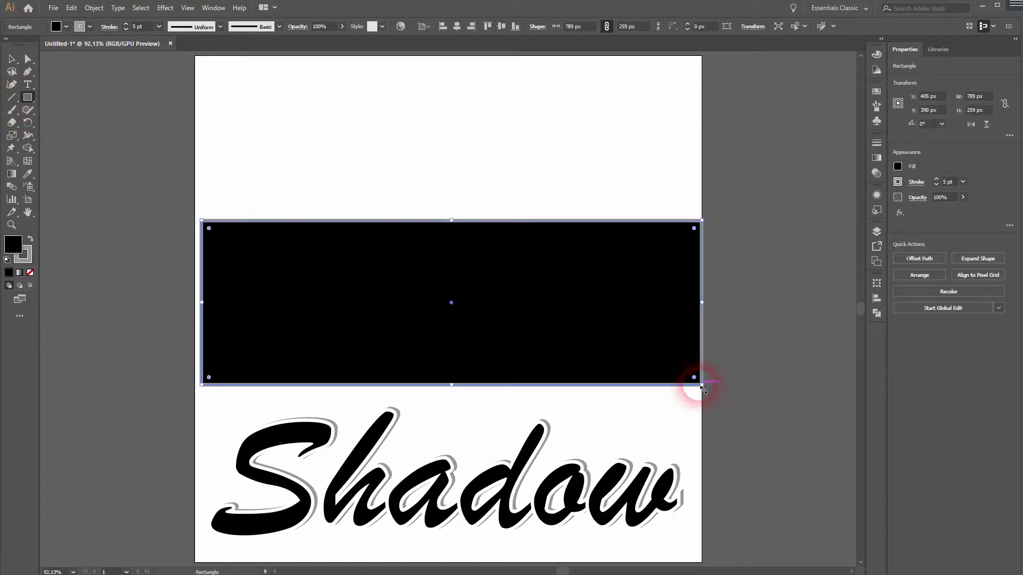
{"action": "right_click", "coordinate": [227, 237]}
{"action": "mouse_move", "coordinate": [300, 399]}
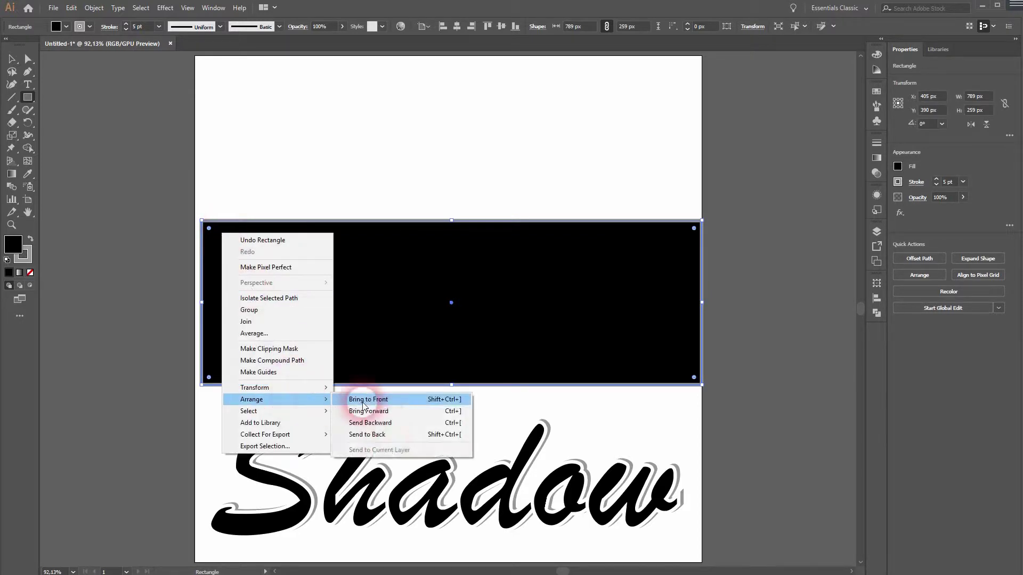
{"action": "left_click", "coordinate": [390, 436]}
Fill the rectangle behind the upper word with red and remove its stroke.
{"action": "left_click", "coordinate": [67, 28]}
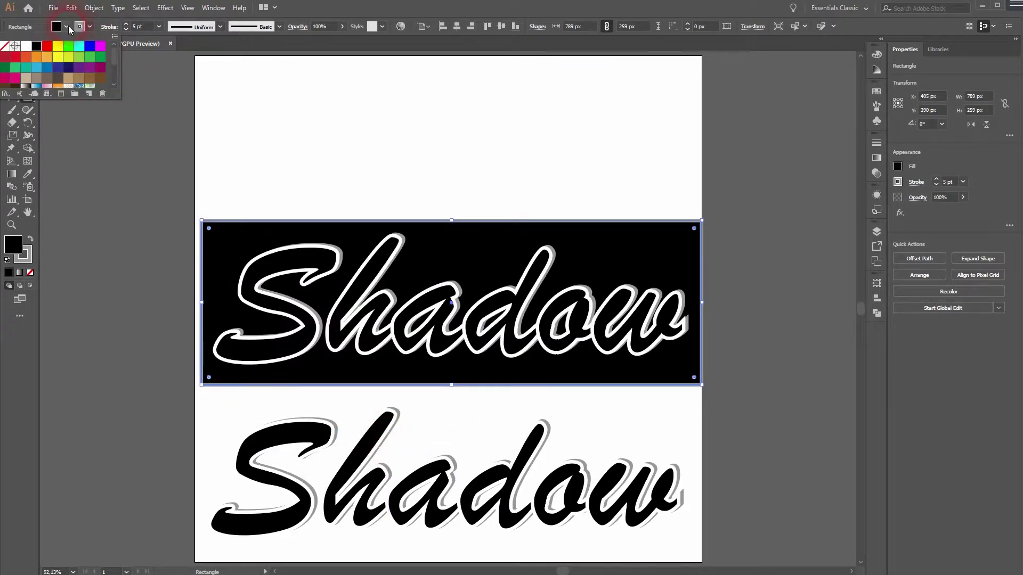
{"action": "left_click", "coordinate": [46, 47]}
{"action": "scroll", "coordinate": [23, 54], "scroll_direction": "down", "scroll_amount": 3}
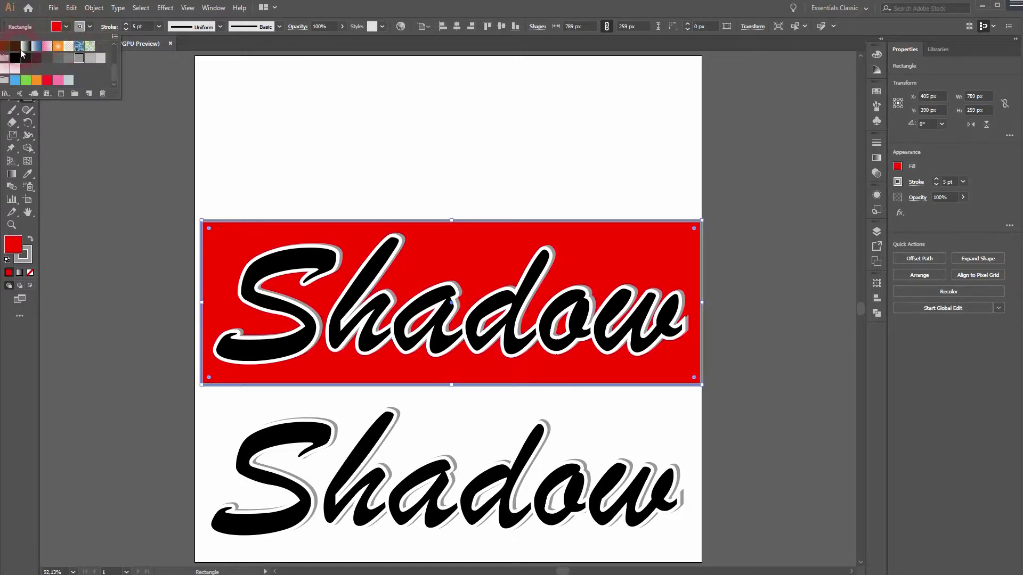
{"action": "scroll", "coordinate": [67, 71], "scroll_direction": "up", "scroll_amount": 3}
{"action": "left_click", "coordinate": [6, 47]}
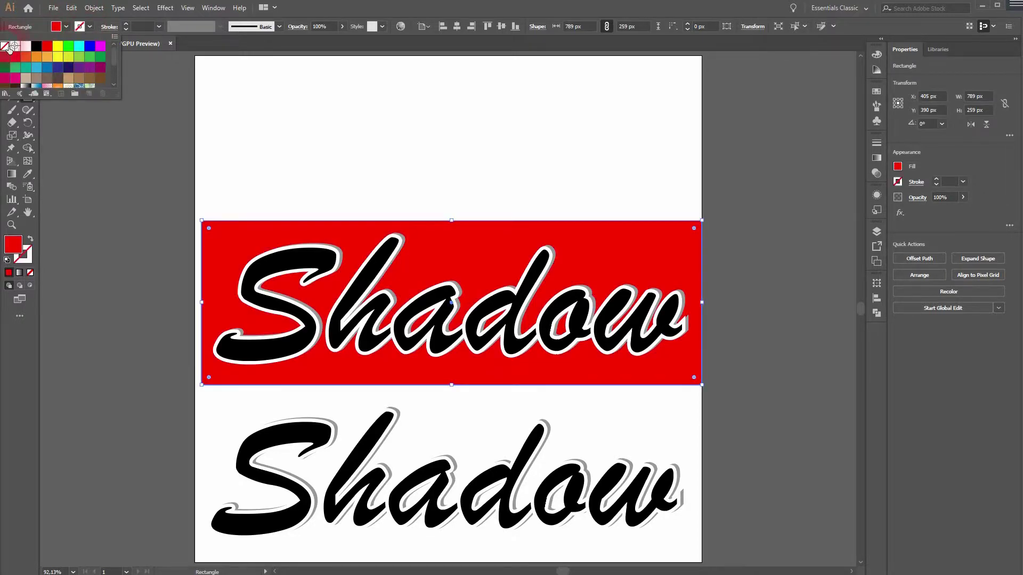
{"action": "left_click", "coordinate": [331, 159]}
{"action": "left_click", "coordinate": [615, 109]}
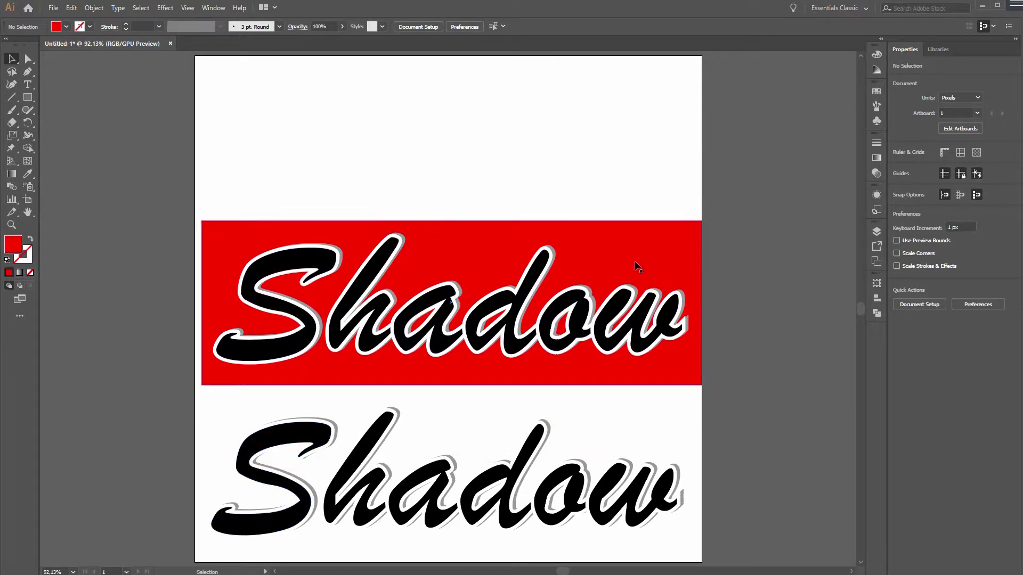
Move the red rectangle down behind the lower copy of the word.
{"action": "left_click", "coordinate": [653, 228]}
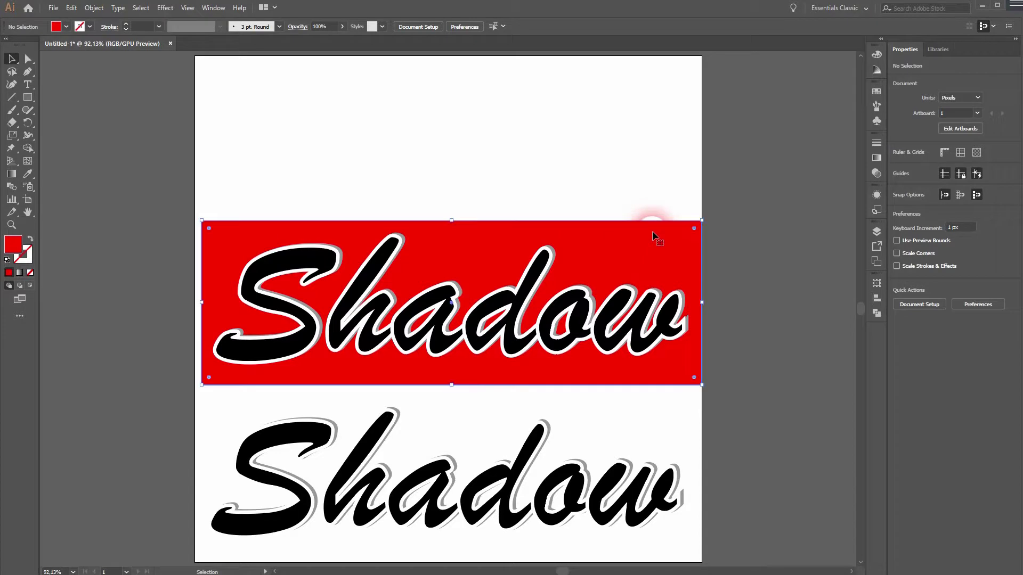
{"action": "left_click", "coordinate": [95, 8]}
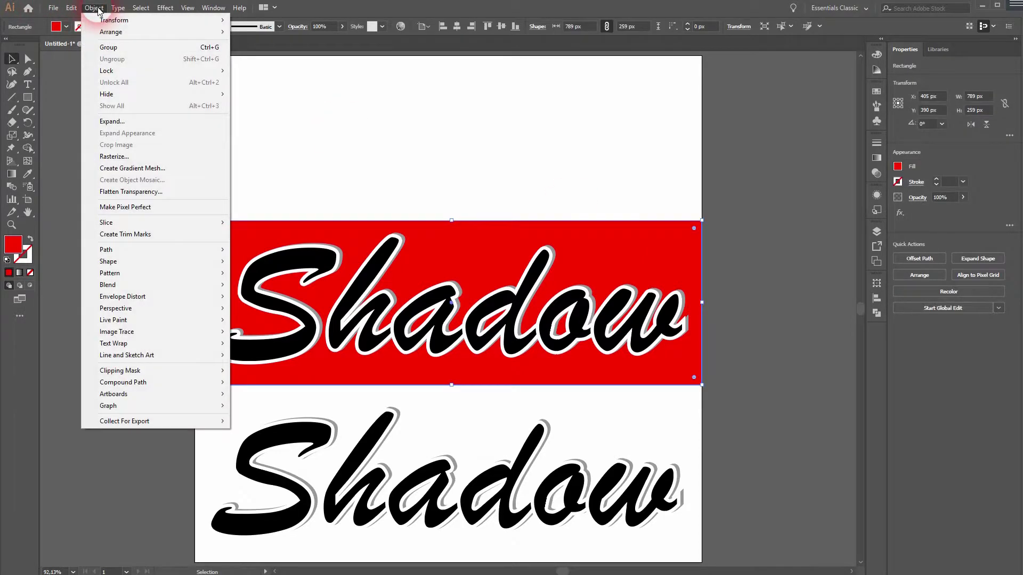
{"action": "left_click", "coordinate": [465, 220]}
{"action": "left_click_drag", "start_coordinate": [658, 249], "coordinate": [648, 429]}
{"action": "left_click", "coordinate": [585, 175]}
{"action": "left_click", "coordinate": [272, 331]}
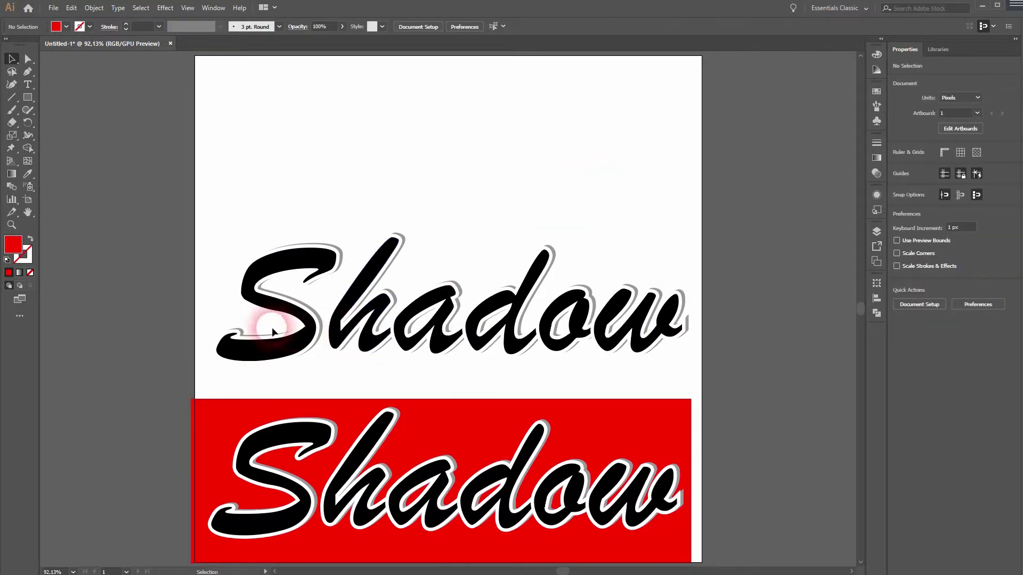
Convert the strokes of the upper "Shadow" word to outlines with Outline Stroke.
{"action": "left_click_drag", "start_coordinate": [707, 369], "coordinate": [708, 369]}
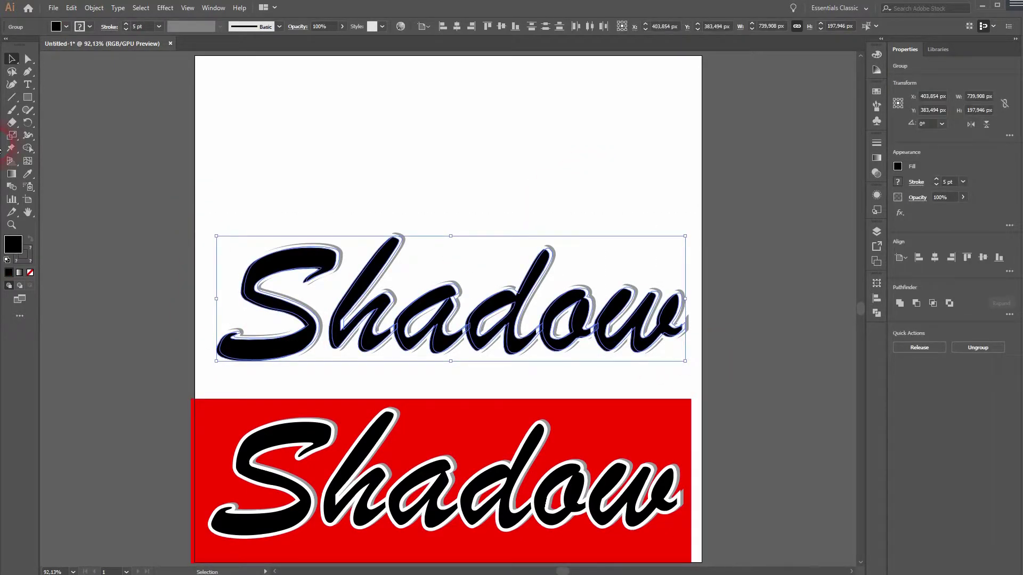
{"action": "left_click", "coordinate": [93, 7]}
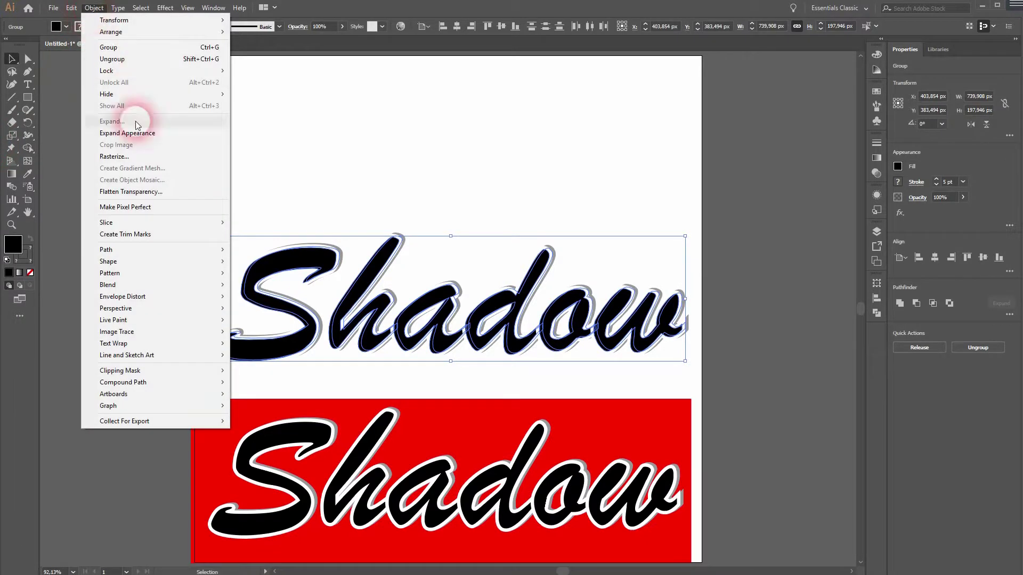
{"action": "mouse_move", "coordinate": [204, 250]}
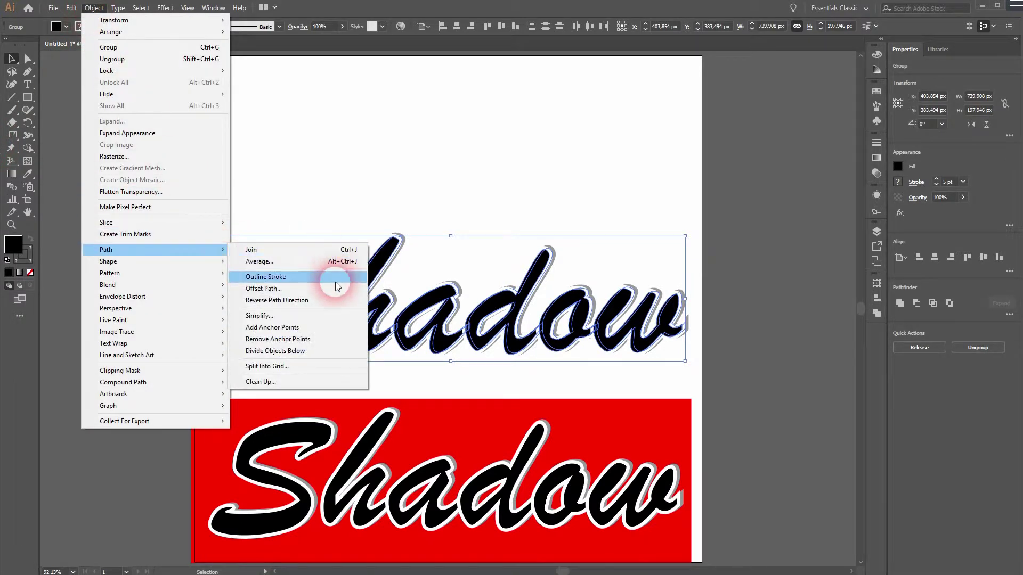
{"action": "left_click", "coordinate": [318, 277]}
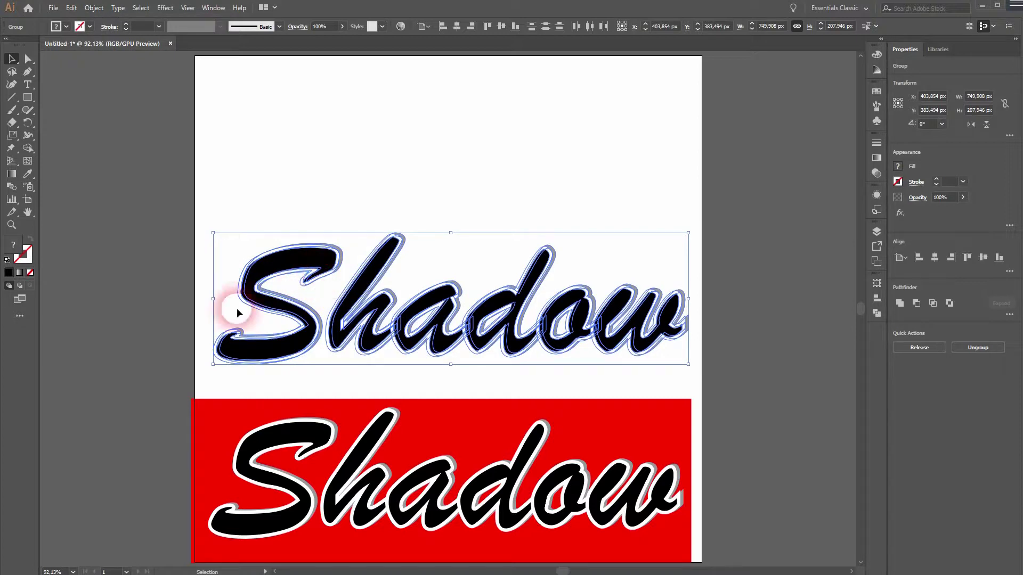
Use the Shape Builder to delete the white outline strip above the S's lower stroke.
{"action": "left_click", "coordinate": [29, 151]}
{"action": "scroll", "coordinate": [271, 341], "scroll_direction": "up", "scroll_amount": 8}
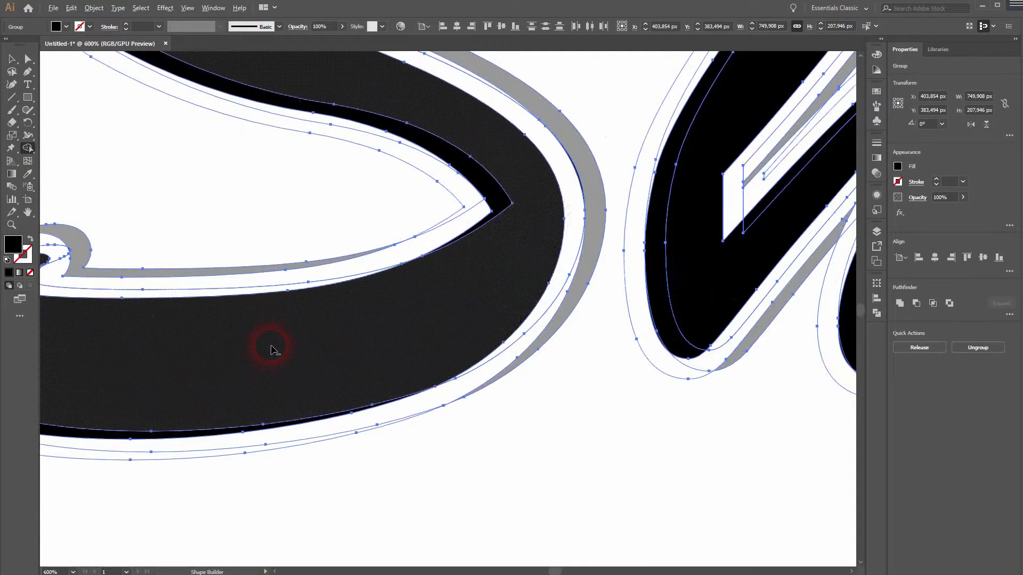
{"action": "scroll", "coordinate": [271, 349], "scroll_direction": "up", "scroll_amount": 4}
{"action": "left_click_drag", "start_coordinate": [226, 307], "coordinate": [468, 406]}
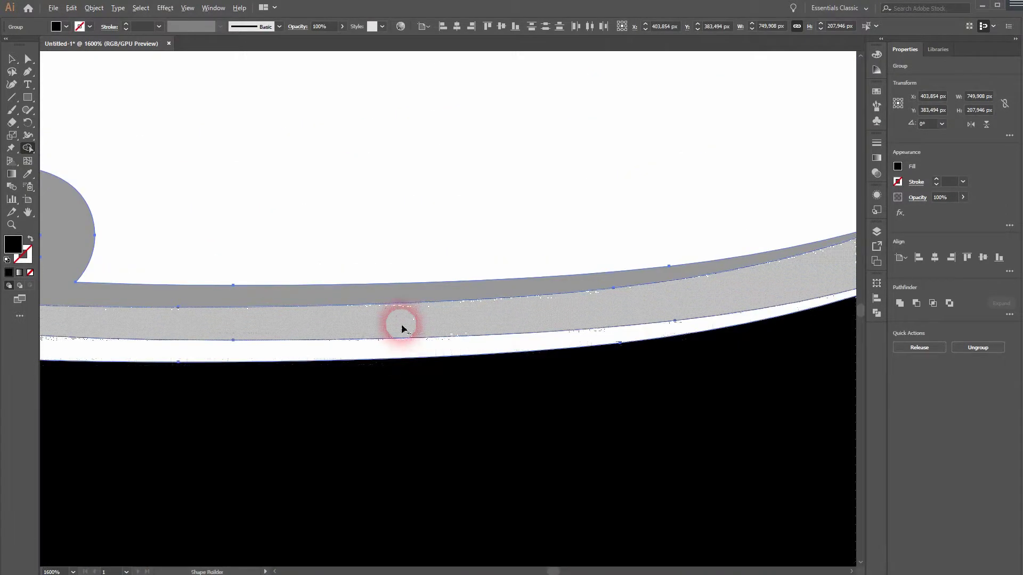
{"action": "left_click", "coordinate": [403, 349]}
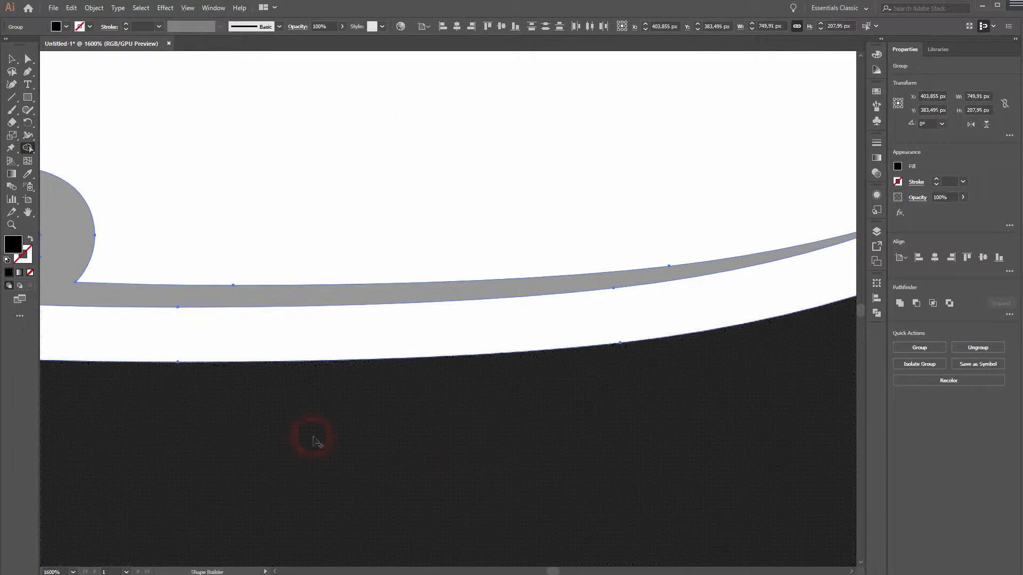
Delete the white outline pieces around the S's lower tail and merge the black sliver into the letter.
{"action": "left_click_drag", "start_coordinate": [151, 335], "coordinate": [612, 304]}
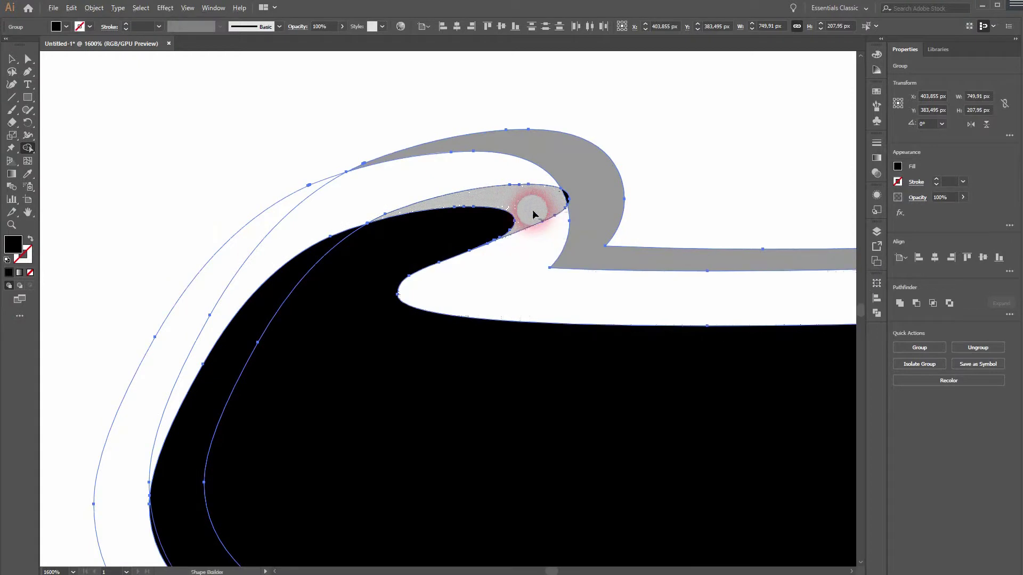
{"action": "mouse_move", "coordinate": [392, 192]}
{"action": "left_mouse_down"}
{"action": "mouse_move", "coordinate": [304, 210]}
{"action": "mouse_move", "coordinate": [245, 246]}
{"action": "mouse_move", "coordinate": [420, 180]}
{"action": "left_mouse_up"}
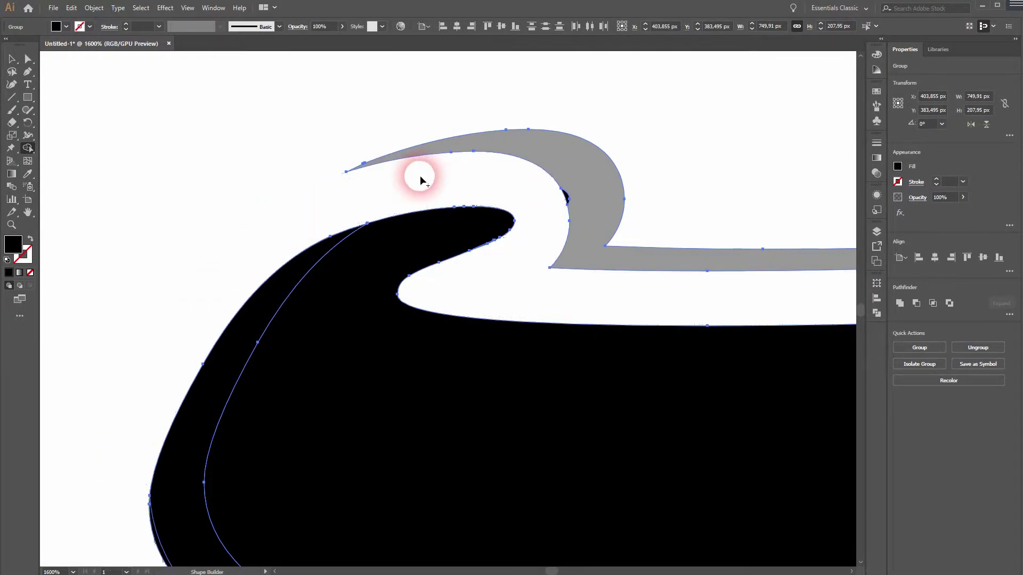
{"action": "mouse_move", "coordinate": [474, 287]}
{"action": "left_mouse_down"}
{"action": "mouse_move", "coordinate": [228, 373]}
{"action": "mouse_move", "coordinate": [381, 442]}
{"action": "mouse_move", "coordinate": [300, 252]}
{"action": "left_mouse_up"}
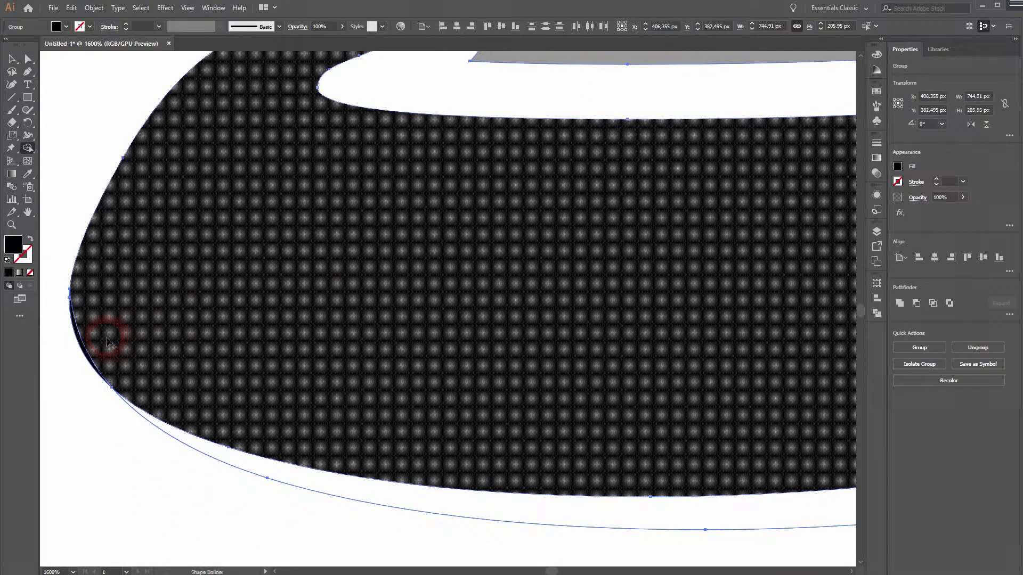
{"action": "left_click_drag", "start_coordinate": [83, 352], "coordinate": [79, 352]}
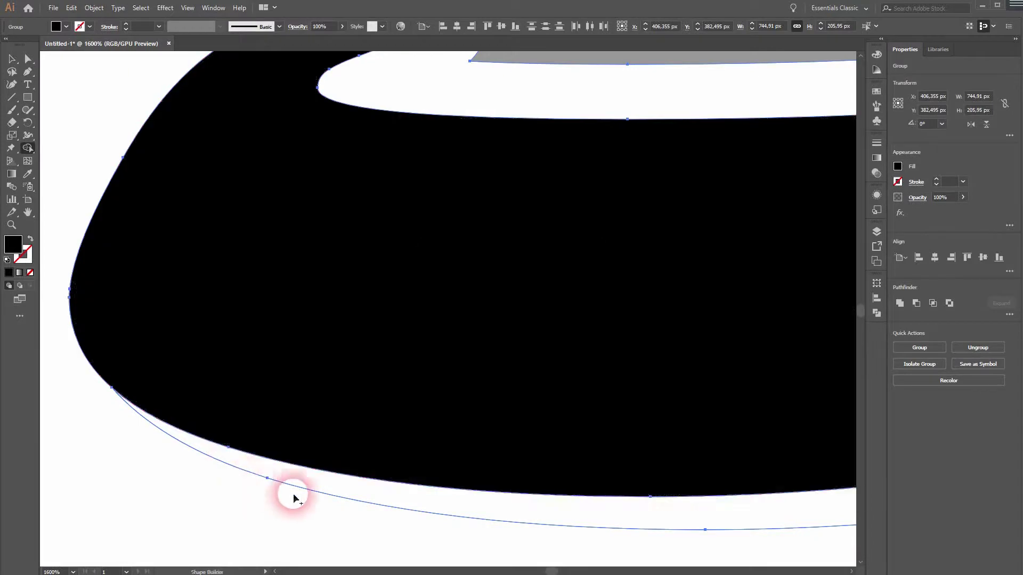
{"action": "left_click", "coordinate": [416, 506], "text": "alt"}
Delete the white outline pieces along the lower curve and spine of the S with the Shape Builder.
{"action": "left_click_drag", "start_coordinate": [765, 435], "coordinate": [148, 527]}
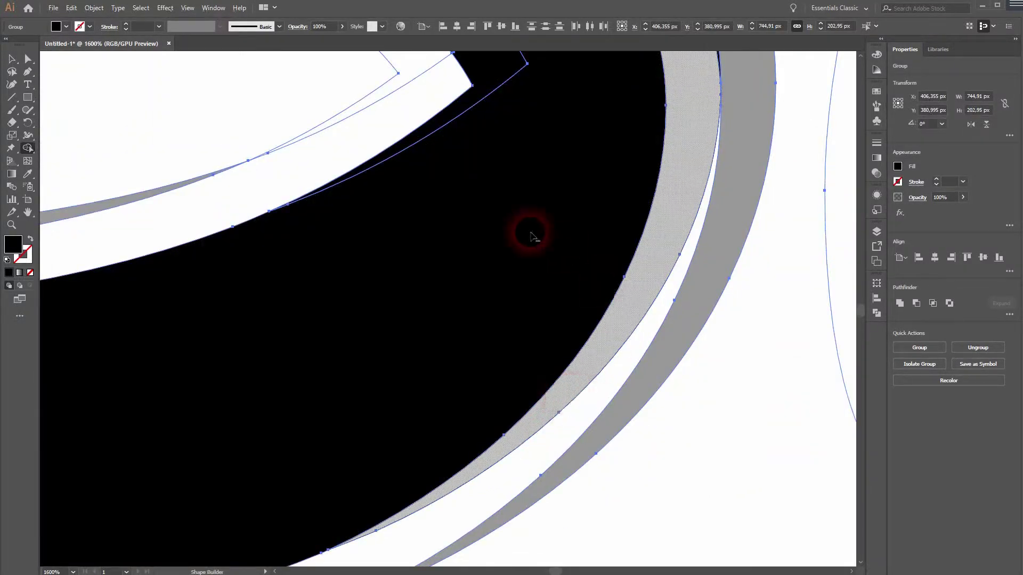
{"action": "left_click_drag", "start_coordinate": [209, 183], "coordinate": [481, 315]}
{"action": "left_click", "coordinate": [482, 314], "text": "alt"}
{"action": "mouse_move", "coordinate": [435, 61]}
{"action": "left_mouse_down"}
{"action": "mouse_move", "coordinate": [467, 251]}
{"action": "mouse_move", "coordinate": [692, 533]}
{"action": "left_mouse_up"}
{"action": "left_click", "coordinate": [297, 293], "text": "alt"}
{"action": "left_click_drag", "start_coordinate": [818, 217], "coordinate": [421, 265]}
{"action": "left_click", "coordinate": [420, 264], "text": "alt"}
Clear the remaining white outline pieces around the upper part of the S.
{"action": "left_click_drag", "start_coordinate": [741, 246], "coordinate": [562, 564]}
{"action": "left_click", "coordinate": [553, 274], "text": "alt"}
{"action": "mouse_move", "coordinate": [174, 315]}
{"action": "left_mouse_down"}
{"action": "mouse_move", "coordinate": [265, 347]}
{"action": "mouse_move", "coordinate": [847, 80]}
{"action": "left_mouse_up"}
{"action": "left_click_drag", "start_coordinate": [239, 426], "coordinate": [373, 429]}
{"action": "scroll", "coordinate": [356, 430], "scroll_direction": "down", "scroll_amount": 5}
Delete the white outline pieces around the stem of the h.
{"action": "mouse_move", "coordinate": [660, 432]}
{"action": "left_mouse_down"}
{"action": "mouse_move", "coordinate": [495, 300]}
{"action": "mouse_move", "coordinate": [710, 192]}
{"action": "mouse_move", "coordinate": [189, 482]}
{"action": "left_mouse_up"}
{"action": "scroll", "coordinate": [566, 258], "scroll_direction": "up", "scroll_amount": 5}
{"action": "left_click", "coordinate": [479, 283], "text": "alt"}
{"action": "left_click", "coordinate": [796, 402], "text": "alt"}
{"action": "left_click_drag", "start_coordinate": [506, 323], "coordinate": [719, 64]}
{"action": "left_click_drag", "start_coordinate": [623, 554], "coordinate": [842, 125]}
{"action": "left_click", "coordinate": [842, 210], "text": "alt"}
Remove the white outline between the h's two legs and merge the black pieces of its stem.
{"action": "left_click_drag", "start_coordinate": [470, 403], "coordinate": [700, 88]}
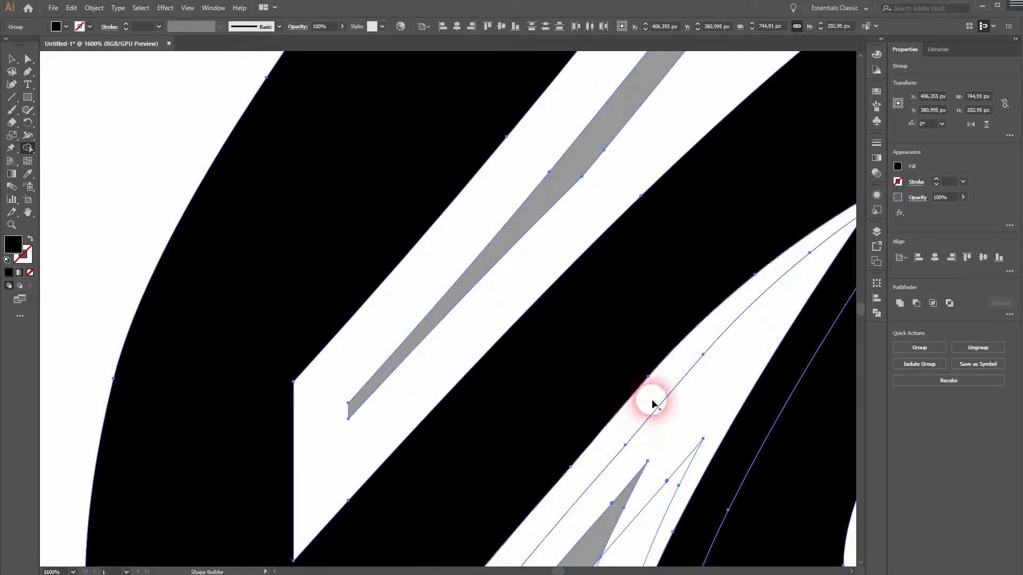
{"action": "left_click_drag", "start_coordinate": [672, 459], "coordinate": [643, 114]}
{"action": "left_click", "coordinate": [602, 249], "text": "alt"}
{"action": "left_click_drag", "start_coordinate": [133, 415], "coordinate": [73, 439]}
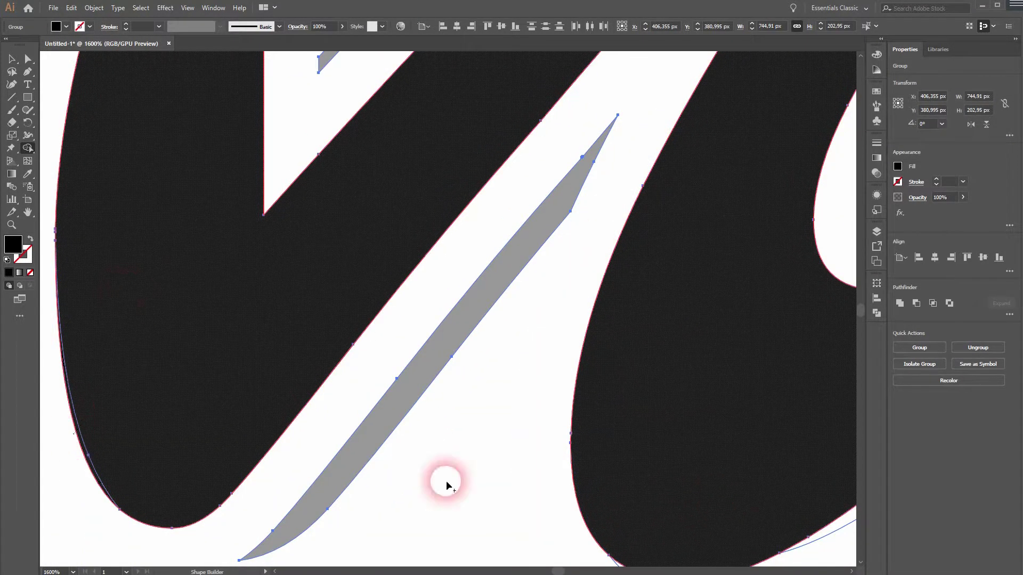
Merge the black pieces of the h's second leg and clear the white outline beside the neighbouring a.
{"action": "left_click_drag", "start_coordinate": [756, 426], "coordinate": [361, 276]}
{"action": "left_click_drag", "start_coordinate": [767, 247], "coordinate": [551, 432]}
{"action": "mouse_move", "coordinate": [590, 388]}
{"action": "left_mouse_down"}
{"action": "mouse_move", "coordinate": [468, 174]}
{"action": "mouse_move", "coordinate": [372, 174]}
{"action": "left_mouse_up"}
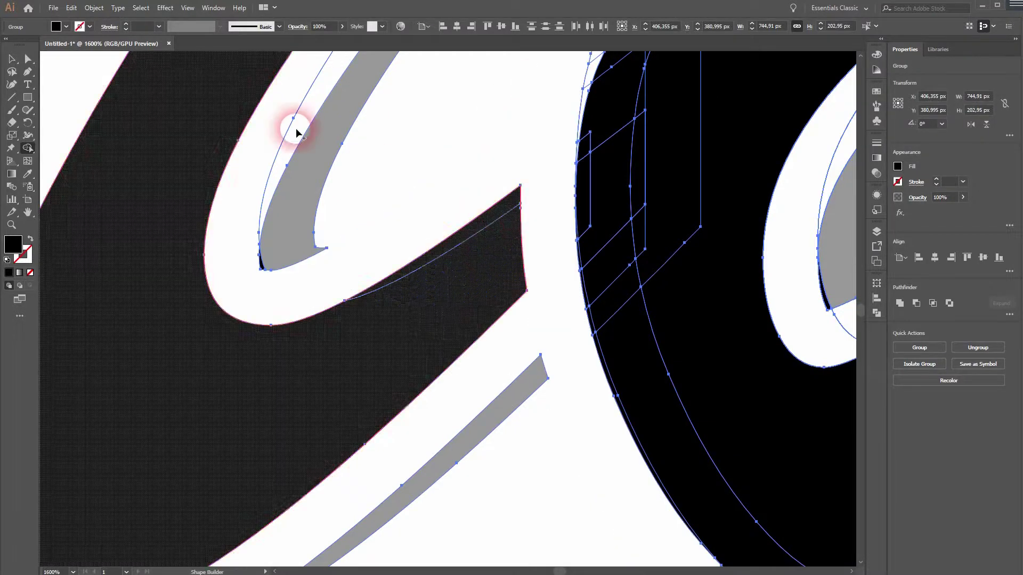
{"action": "mouse_move", "coordinate": [475, 155]}
{"action": "left_mouse_down"}
{"action": "mouse_move", "coordinate": [371, 360]}
{"action": "mouse_move", "coordinate": [276, 315]}
{"action": "left_mouse_up"}
{"action": "left_click_drag", "start_coordinate": [488, 239], "coordinate": [415, 210]}
{"action": "mouse_move", "coordinate": [369, 467]}
{"action": "left_mouse_down"}
{"action": "mouse_move", "coordinate": [292, 550]}
{"action": "mouse_move", "coordinate": [144, 481]}
{"action": "left_mouse_up"}
{"action": "left_click_drag", "start_coordinate": [202, 496], "coordinate": [338, 117]}
Delete the white outline pieces around the bowl of the a.
{"action": "mouse_move", "coordinate": [363, 229]}
{"action": "left_mouse_down"}
{"action": "mouse_move", "coordinate": [394, 374]}
{"action": "mouse_move", "coordinate": [408, 338]}
{"action": "left_mouse_up"}
{"action": "left_click_drag", "start_coordinate": [682, 335], "coordinate": [339, 255]}
{"action": "scroll", "coordinate": [339, 256], "scroll_direction": "up", "scroll_amount": 5}
{"action": "left_click", "coordinate": [455, 347], "text": "alt"}
{"action": "scroll", "coordinate": [625, 345], "scroll_direction": "down", "scroll_amount": 3}
{"action": "scroll", "coordinate": [735, 471], "scroll_direction": "up", "scroll_amount": 2}
{"action": "scroll", "coordinate": [692, 493], "scroll_direction": "down", "scroll_amount": 3}
{"action": "scroll", "coordinate": [692, 494], "scroll_direction": "down", "scroll_amount": 2}
{"action": "left_click_drag", "start_coordinate": [692, 493], "coordinate": [455, 330]}
{"action": "left_click", "coordinate": [773, 293], "text": "alt"}
Remove the white outline along the a's stem and bottom edge, keeping its grey shadow.
{"action": "left_click_drag", "start_coordinate": [751, 192], "coordinate": [741, 152]}
{"action": "left_click", "coordinate": [792, 326], "text": "alt"}
{"action": "left_click_drag", "start_coordinate": [797, 262], "coordinate": [446, 332]}
{"action": "left_click_drag", "start_coordinate": [446, 333], "coordinate": [586, 452]}
{"action": "left_click", "coordinate": [751, 461], "text": "alt"}
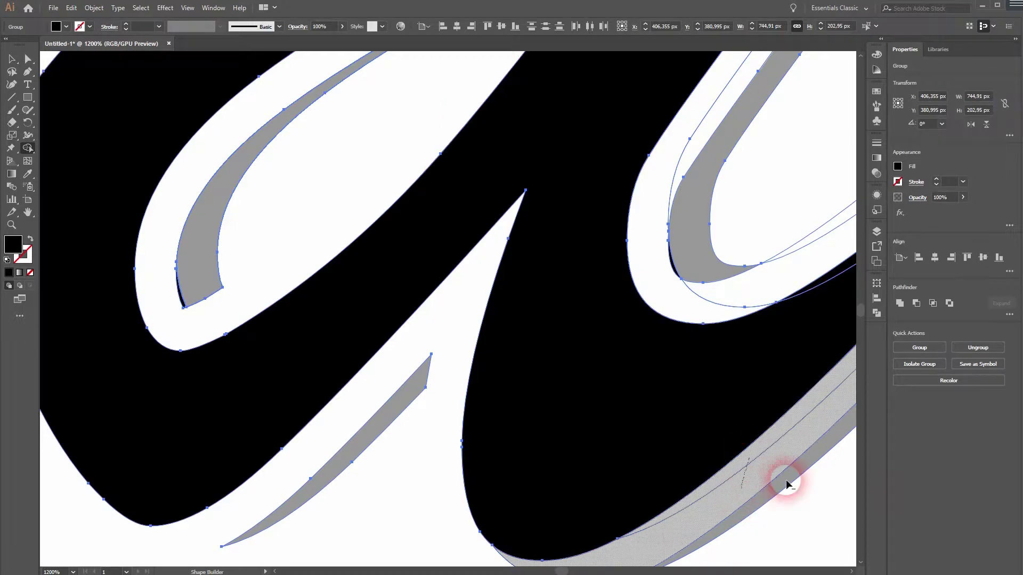
{"action": "left_click_drag", "start_coordinate": [826, 512], "coordinate": [555, 565]}
{"action": "left_click_drag", "start_coordinate": [509, 328], "coordinate": [511, 259]}
{"action": "left_click_drag", "start_coordinate": [432, 182], "coordinate": [408, 173]}
Merge the overlapping black slivers along the d's outer edge where it meets the a's tail.
{"action": "mouse_move", "coordinate": [690, 119]}
{"action": "left_mouse_down"}
{"action": "mouse_move", "coordinate": [651, 231]}
{"action": "mouse_move", "coordinate": [672, 408]}
{"action": "left_mouse_up"}
{"action": "scroll", "coordinate": [669, 192], "scroll_direction": "up", "scroll_amount": 4}
{"action": "left_click_drag", "start_coordinate": [647, 235], "coordinate": [637, 282]}
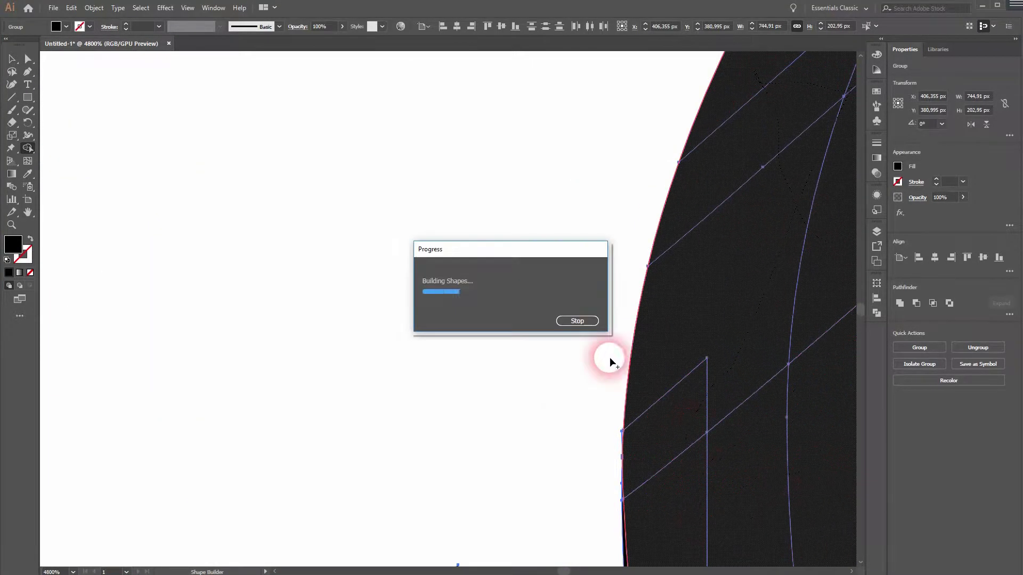
{"action": "scroll", "coordinate": [566, 420], "scroll_direction": "down", "scroll_amount": 5}
{"action": "left_click_drag", "start_coordinate": [511, 124], "coordinate": [673, 389]}
{"action": "scroll", "coordinate": [673, 389], "scroll_direction": "up", "scroll_amount": 2}
{"action": "left_click_drag", "start_coordinate": [672, 389], "coordinate": [666, 472]}
Merge the black pieces of the d's bowl and delete the white outline inside its counter.
{"action": "mouse_move", "coordinate": [605, 525]}
{"action": "left_mouse_down"}
{"action": "mouse_move", "coordinate": [623, 356]}
{"action": "mouse_move", "coordinate": [341, 380]}
{"action": "left_mouse_up"}
{"action": "left_click", "coordinate": [601, 459], "text": "alt"}
{"action": "left_click_drag", "start_coordinate": [329, 158], "coordinate": [270, 126]}
{"action": "left_click_drag", "start_coordinate": [641, 181], "coordinate": [616, 265]}
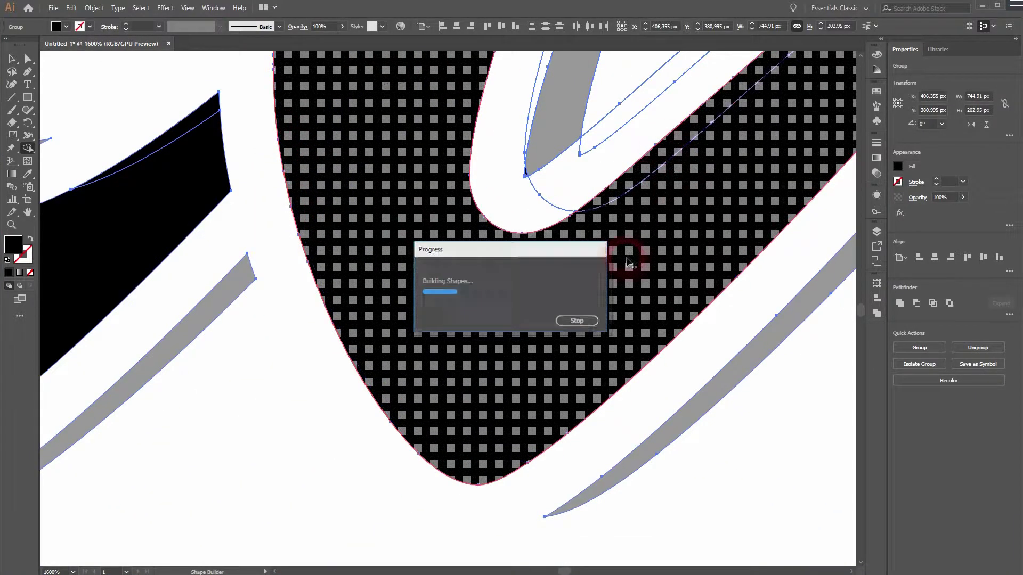
{"action": "left_click_drag", "start_coordinate": [728, 145], "coordinate": [571, 382]}
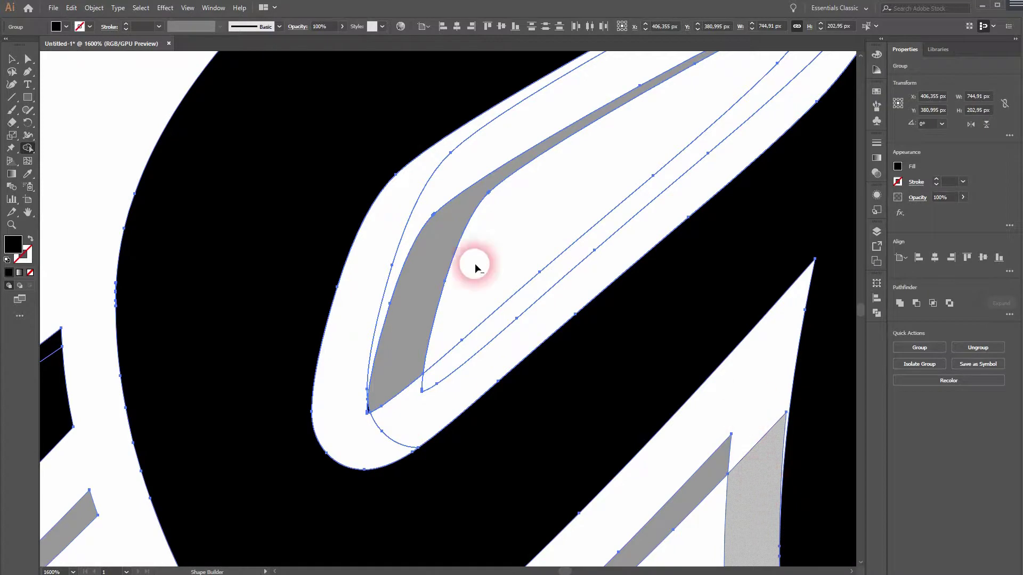
{"action": "mouse_move", "coordinate": [485, 271]}
{"action": "left_mouse_down"}
{"action": "mouse_move", "coordinate": [487, 287]}
{"action": "mouse_move", "coordinate": [360, 438]}
{"action": "left_mouse_up"}
Delete the white outline pieces at the d's lower notch and where its bowl meets the stem.
{"action": "mouse_move", "coordinate": [791, 321]}
{"action": "left_mouse_down"}
{"action": "mouse_move", "coordinate": [466, 287]}
{"action": "mouse_move", "coordinate": [473, 64]}
{"action": "mouse_move", "coordinate": [294, 256]}
{"action": "left_mouse_up"}
{"action": "left_click", "coordinate": [655, 537], "text": "alt"}
{"action": "left_click", "coordinate": [685, 139], "text": "alt"}
{"action": "left_click_drag", "start_coordinate": [400, 194], "coordinate": [509, 534]}
{"action": "left_click_drag", "start_coordinate": [479, 317], "coordinate": [550, 199]}
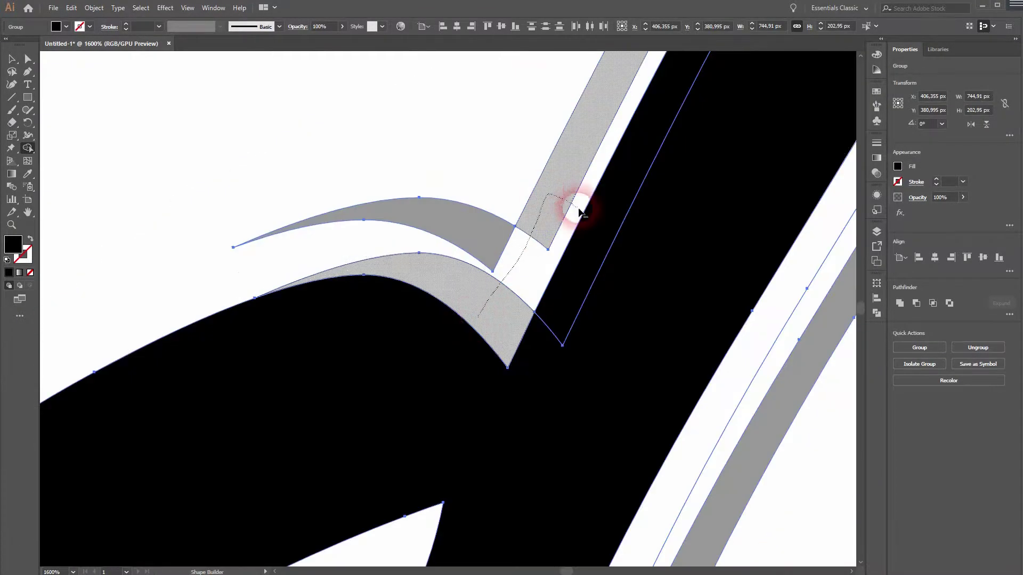
Clear the white outline pieces along the d's stem and towards the neighbouring o.
{"action": "left_click_drag", "start_coordinate": [750, 352], "coordinate": [770, 371]}
{"action": "mouse_move", "coordinate": [795, 261]}
{"action": "left_mouse_down"}
{"action": "mouse_move", "coordinate": [561, 463]}
{"action": "mouse_move", "coordinate": [452, 192]}
{"action": "mouse_move", "coordinate": [554, 458]}
{"action": "left_mouse_up"}
{"action": "left_click", "coordinate": [710, 561], "text": "alt"}
{"action": "mouse_move", "coordinate": [448, 430]}
{"action": "left_mouse_down"}
{"action": "mouse_move", "coordinate": [448, 355]}
{"action": "mouse_move", "coordinate": [431, 565]}
{"action": "left_mouse_up"}
{"action": "left_click", "coordinate": [457, 239], "text": "alt"}
{"action": "scroll", "coordinate": [439, 336], "scroll_direction": "up", "scroll_amount": 5}
{"action": "left_click", "coordinate": [535, 363], "text": "alt"}
{"action": "scroll", "coordinate": [486, 342], "scroll_direction": "down", "scroll_amount": 6}
Remove the white outline pieces around the o and its connecting stroke to the w.
{"action": "mouse_move", "coordinate": [559, 224]}
{"action": "left_mouse_down"}
{"action": "mouse_move", "coordinate": [532, 258]}
{"action": "mouse_move", "coordinate": [542, 401]}
{"action": "mouse_move", "coordinate": [565, 501]}
{"action": "left_mouse_up"}
{"action": "mouse_move", "coordinate": [715, 513]}
{"action": "left_mouse_down"}
{"action": "mouse_move", "coordinate": [794, 251]}
{"action": "mouse_move", "coordinate": [778, 208]}
{"action": "left_mouse_up"}
{"action": "left_click_drag", "start_coordinate": [836, 401], "coordinate": [536, 324]}
{"action": "left_click_drag", "start_coordinate": [663, 463], "coordinate": [666, 497]}
{"action": "mouse_move", "coordinate": [737, 445]}
{"action": "left_mouse_down"}
{"action": "mouse_move", "coordinate": [768, 459]}
{"action": "mouse_move", "coordinate": [535, 407]}
{"action": "left_mouse_up"}
{"action": "left_click_drag", "start_coordinate": [650, 208], "coordinate": [660, 210]}
{"action": "left_click", "coordinate": [651, 213], "text": "alt"}
{"action": "left_click", "coordinate": [714, 313]}
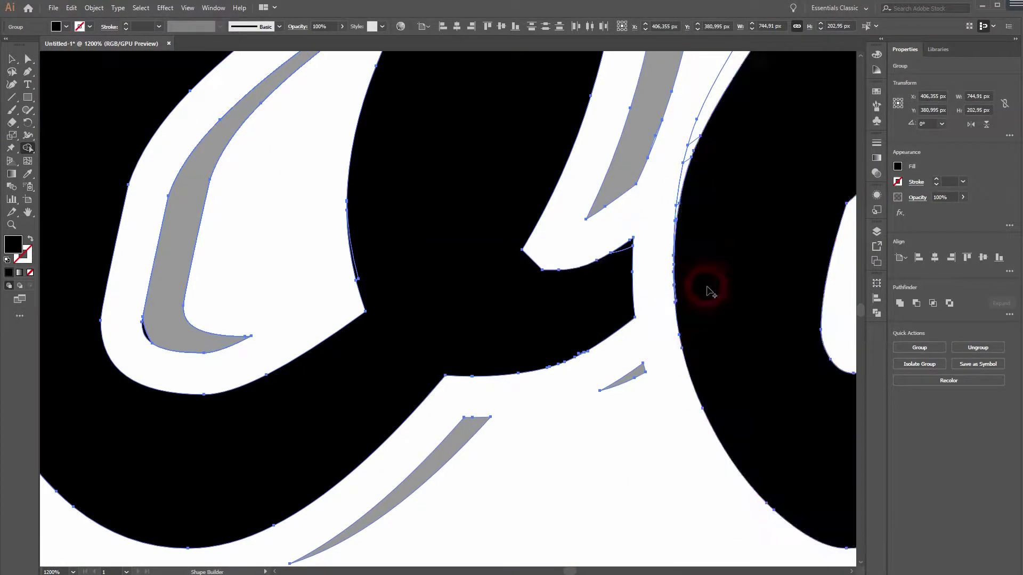
Merge the slivers on the w's first edge and clear the white outline pieces between its strokes.
{"action": "scroll", "coordinate": [611, 360], "scroll_direction": "up", "scroll_amount": 3}
{"action": "left_click", "coordinate": [660, 235]}
{"action": "left_click_drag", "start_coordinate": [659, 235], "coordinate": [547, 488]}
{"action": "scroll", "coordinate": [582, 287], "scroll_direction": "down", "scroll_amount": 3}
{"action": "left_click_drag", "start_coordinate": [662, 206], "coordinate": [448, 244]}
{"action": "scroll", "coordinate": [509, 192], "scroll_direction": "up", "scroll_amount": 3}
{"action": "scroll", "coordinate": [508, 192], "scroll_direction": "down", "scroll_amount": 4}
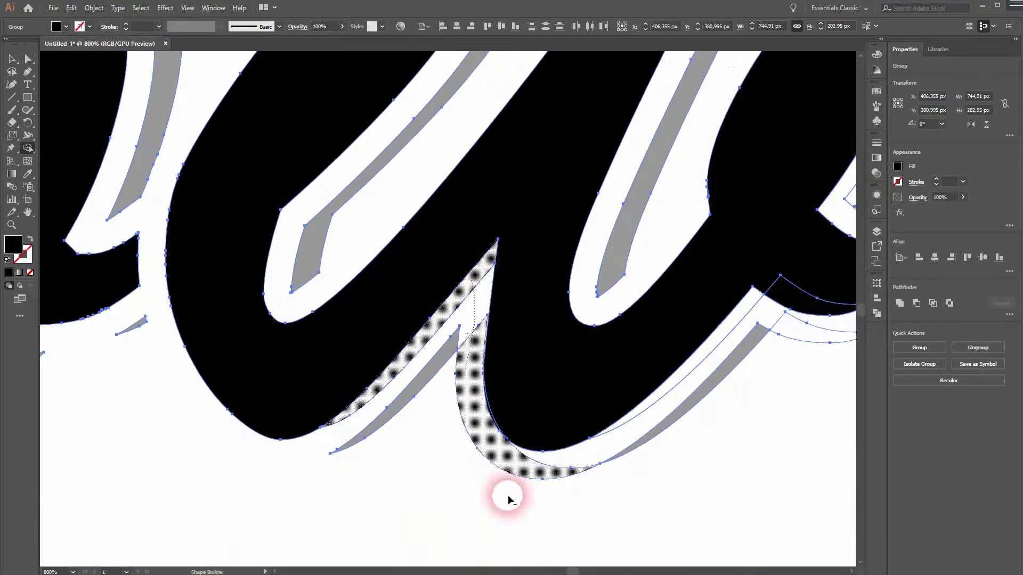
Delete the white outline pieces along the bottom and final stroke of the w.
{"action": "left_click_drag", "start_coordinate": [507, 500], "coordinate": [508, 499]}
{"action": "left_click_drag", "start_coordinate": [756, 234], "coordinate": [501, 306]}
{"action": "left_click", "coordinate": [687, 267], "text": "alt"}
{"action": "left_click_drag", "start_coordinate": [668, 314], "coordinate": [611, 397]}
{"action": "left_click_drag", "start_coordinate": [142, 436], "coordinate": [461, 437]}
{"action": "mouse_move", "coordinate": [121, 384]}
{"action": "left_mouse_down"}
{"action": "mouse_move", "coordinate": [674, 308]}
{"action": "mouse_move", "coordinate": [564, 321]}
{"action": "mouse_move", "coordinate": [368, 258]}
{"action": "mouse_move", "coordinate": [416, 373]}
{"action": "mouse_move", "coordinate": [478, 424]}
{"action": "left_mouse_up"}
{"action": "scroll", "coordinate": [477, 424], "scroll_direction": "down", "scroll_amount": 6}
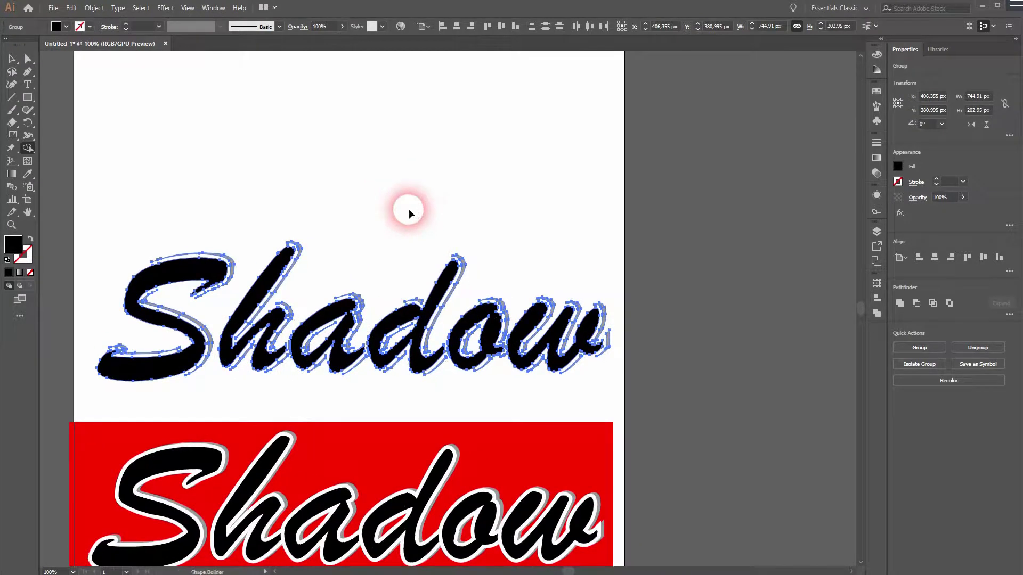
Group all pieces of the cleaned-up upper word and move the group higher on the artboard.
{"action": "key", "text": "v"}
{"action": "left_click", "coordinate": [157, 222]}
{"action": "left_click_drag", "start_coordinate": [100, 225], "coordinate": [627, 408]}
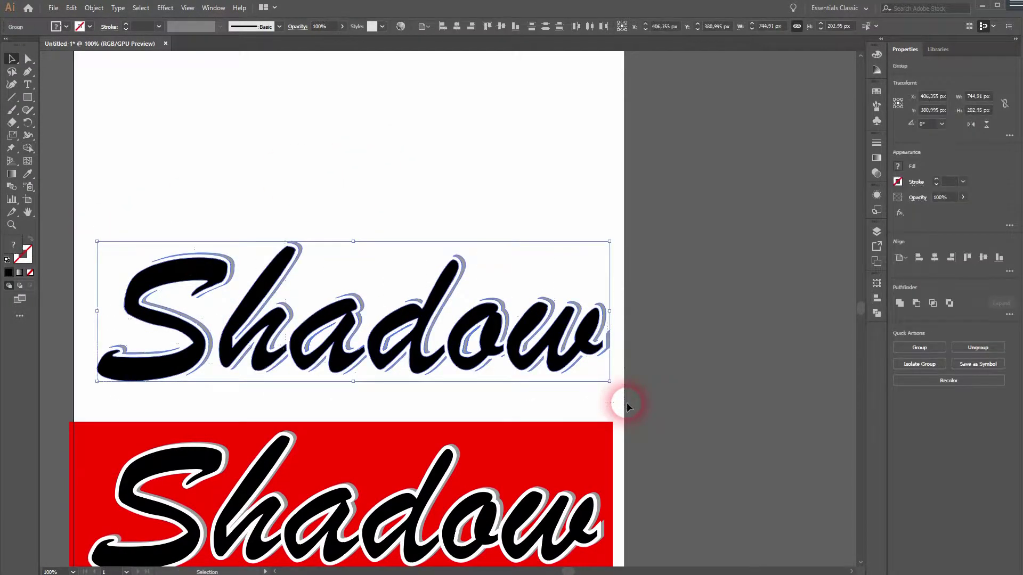
{"action": "right_click", "coordinate": [387, 332]}
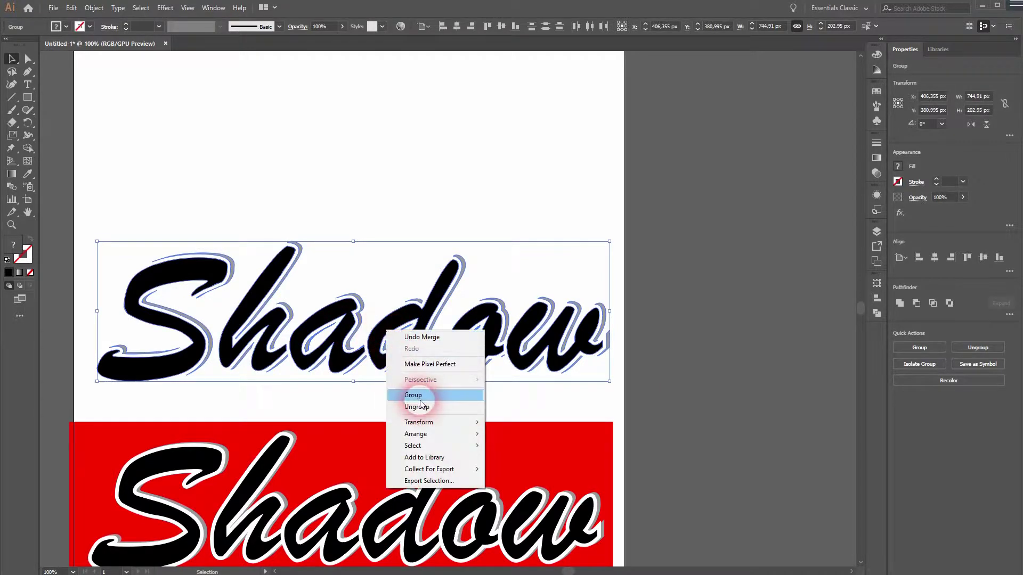
{"action": "left_click", "coordinate": [416, 394]}
{"action": "left_click_drag", "start_coordinate": [386, 302], "coordinate": [373, 218]}
Place a copy of the red 789 × 259 px rectangle behind the upper word.
{"action": "left_click", "coordinate": [393, 373]}
{"action": "left_click", "coordinate": [376, 459]}
{"action": "left_click_drag", "start_coordinate": [370, 456], "coordinate": [382, 151]}
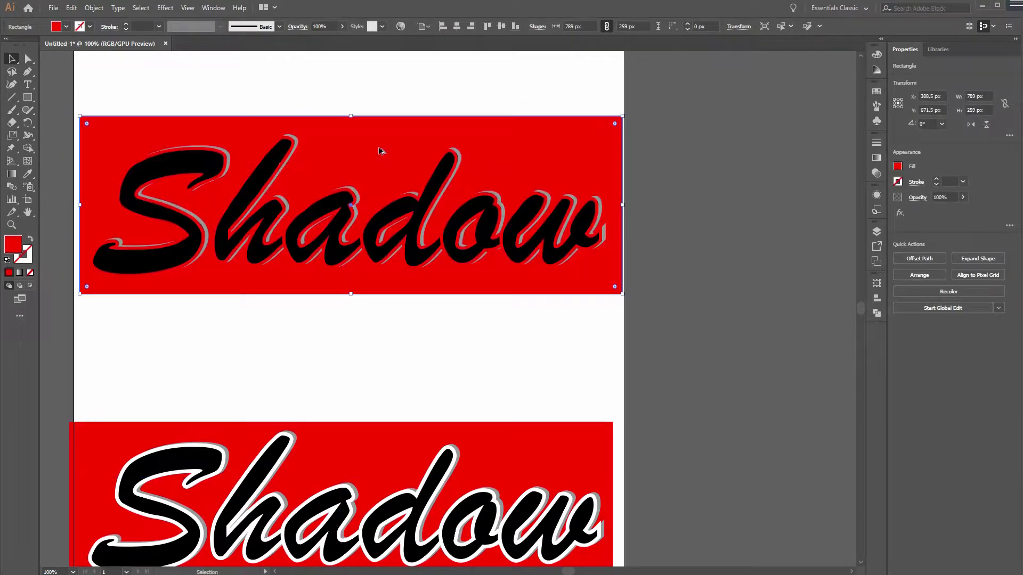
{"action": "left_click", "coordinate": [326, 318]}
{"action": "left_click_drag", "start_coordinate": [245, 350], "coordinate": [335, 312]}
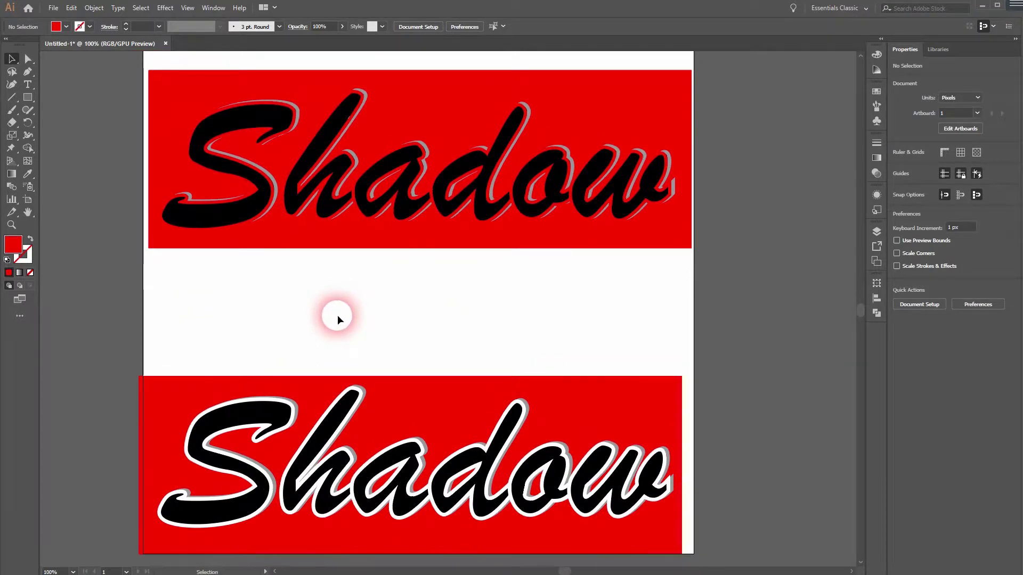
{"action": "left_click", "coordinate": [387, 330]}
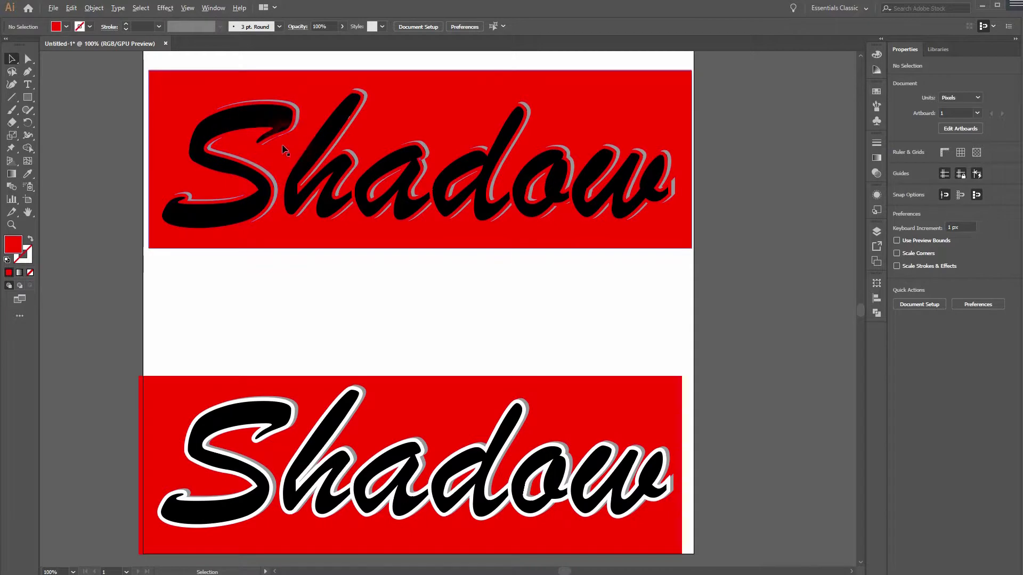
Delete the leftover white sliver in the upper word's S shadow with the Shape Builder and deselect the artwork.
{"action": "scroll", "coordinate": [285, 149], "scroll_direction": "up", "scroll_amount": 2}
{"action": "scroll", "coordinate": [285, 150], "scroll_direction": "up", "scroll_amount": 9}
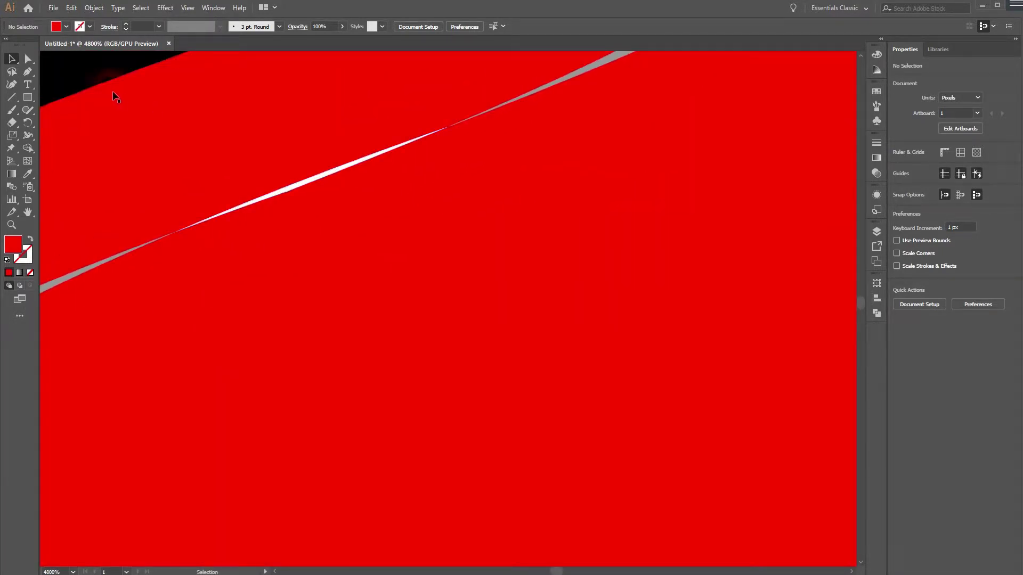
{"action": "left_click", "coordinate": [300, 199]}
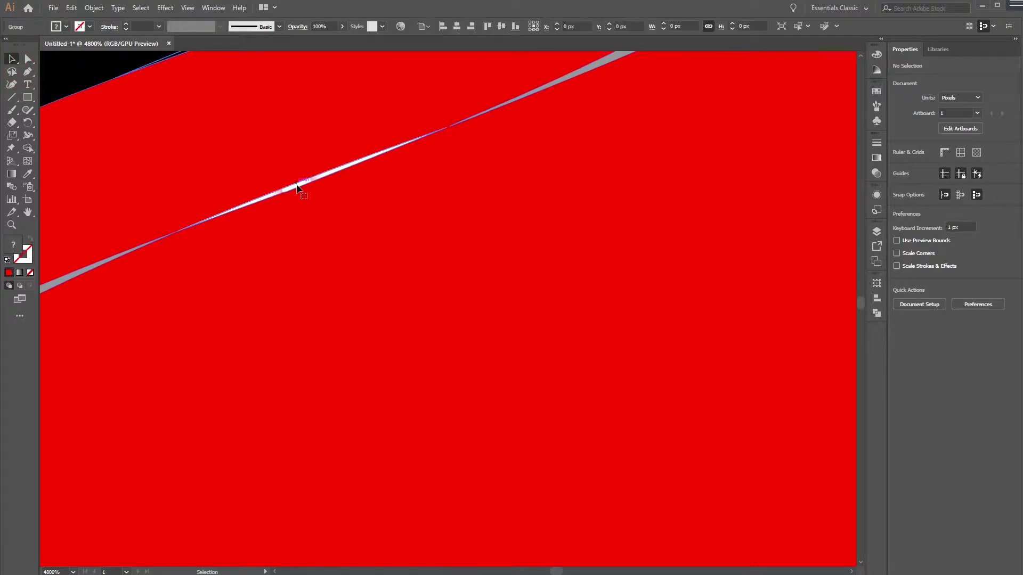
{"action": "left_click", "coordinate": [27, 152]}
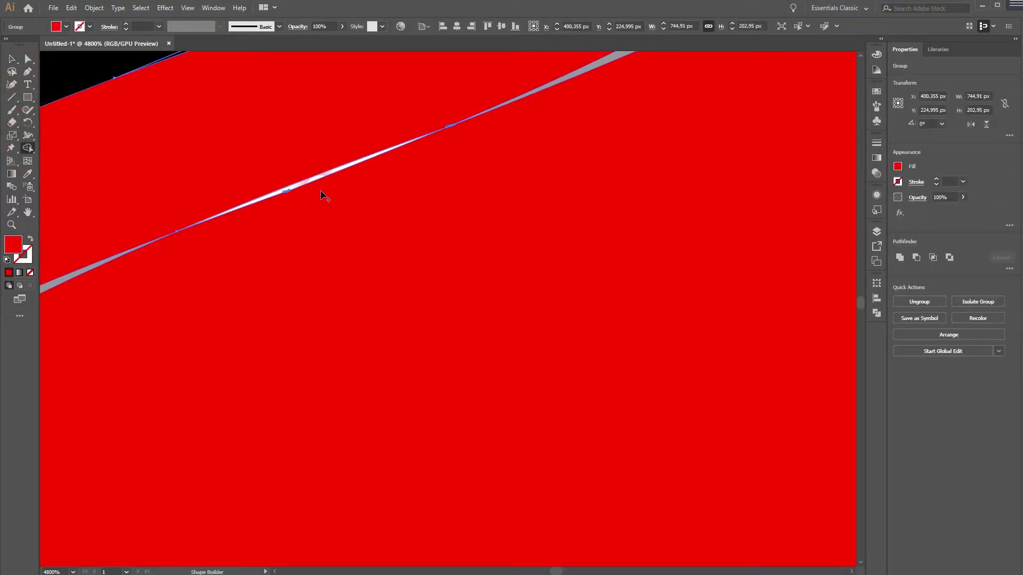
{"action": "left_click", "coordinate": [309, 183]}
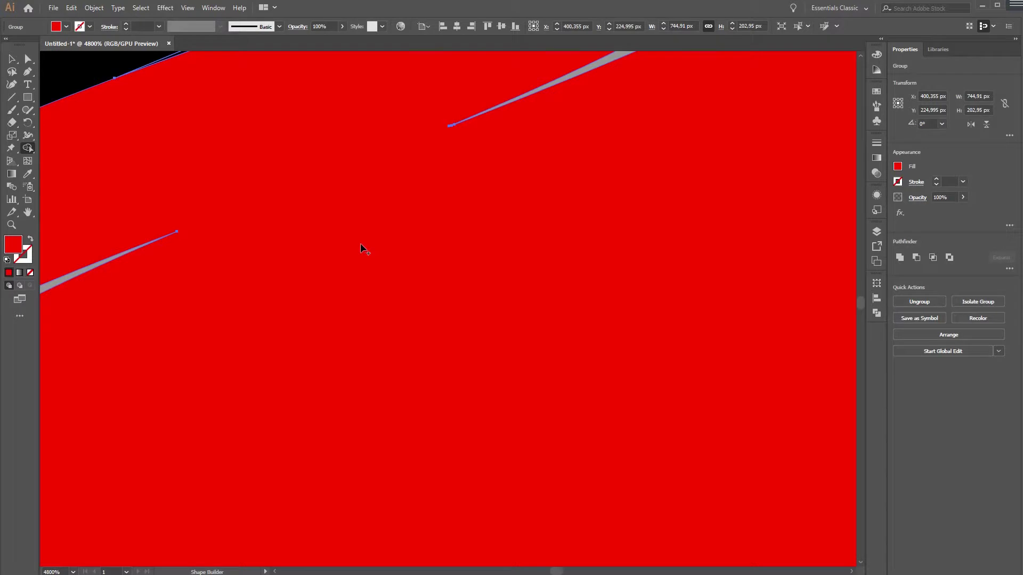
{"action": "key", "text": "ctrl+0"}
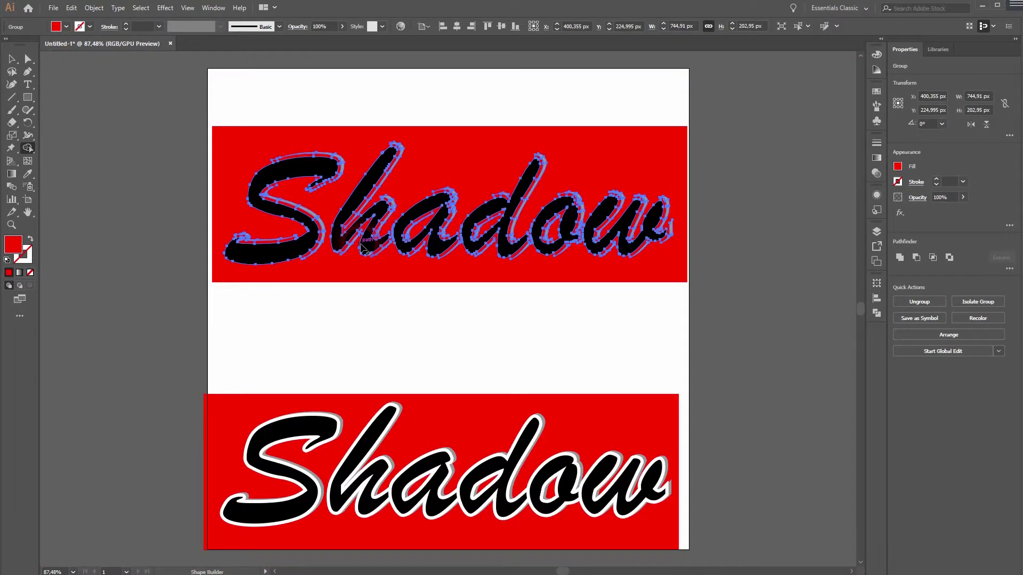
{"action": "left_click", "coordinate": [12, 58]}
{"action": "left_click", "coordinate": [365, 350]}
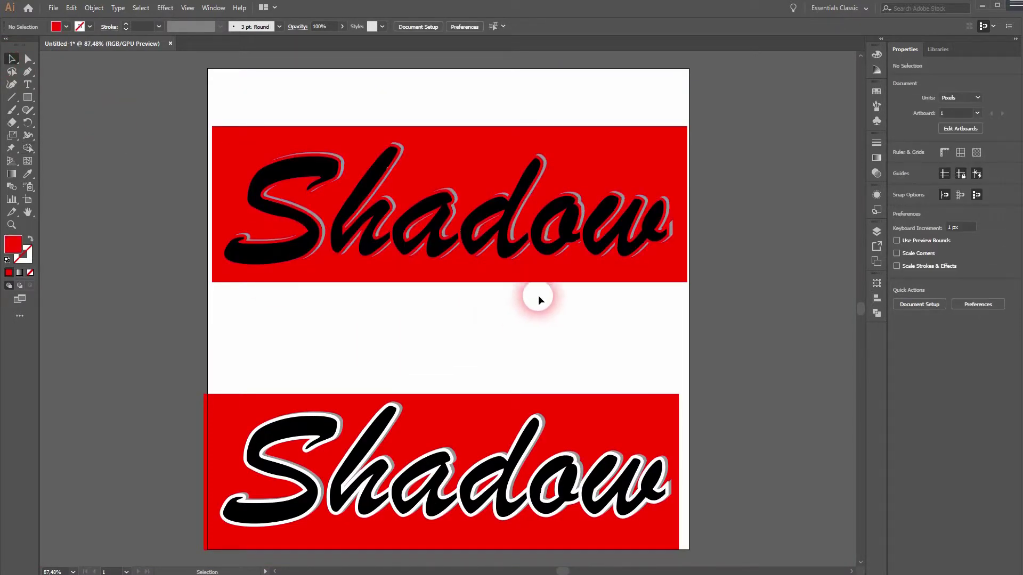